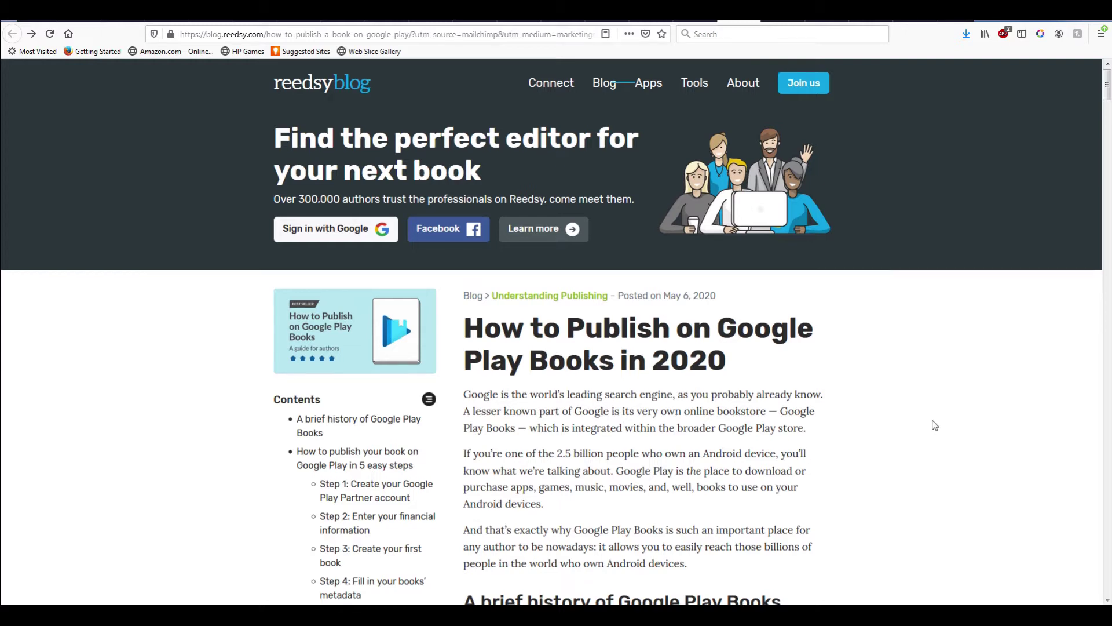
Step: Read through the Reedsy article on publishing on Google Play Books, down to the section on filling in the book's metadata
{"action": "scroll", "coordinate": [932, 429], "scroll_direction": "down", "scroll_amount": 5}
{"action": "scroll", "coordinate": [926, 444], "scroll_direction": "down", "scroll_amount": 8}
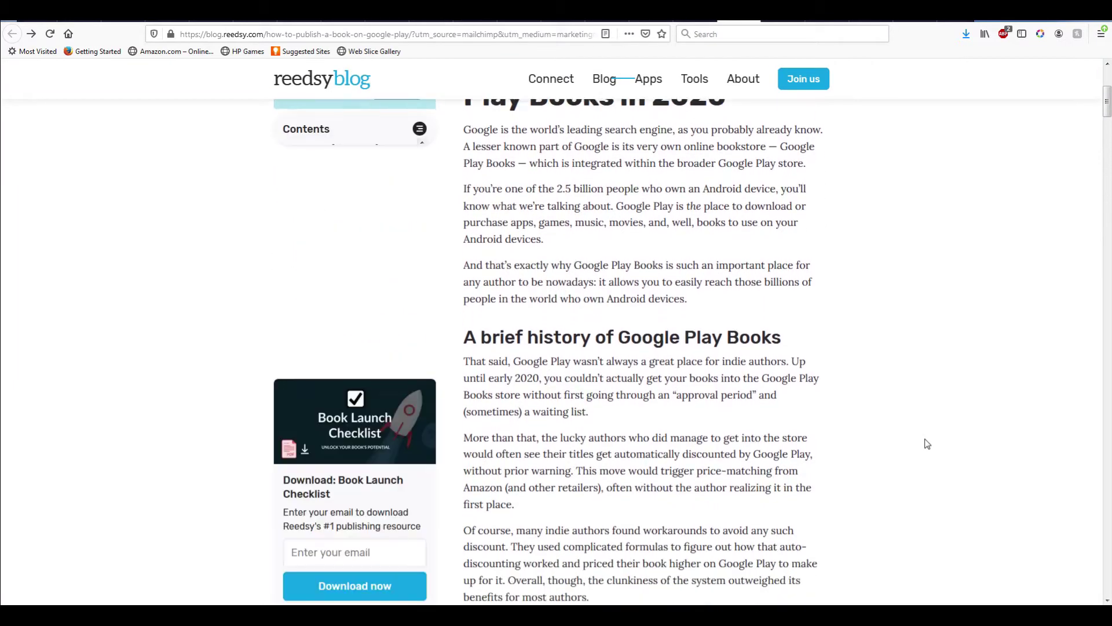
{"action": "scroll", "coordinate": [927, 444], "scroll_direction": "up", "scroll_amount": 13}
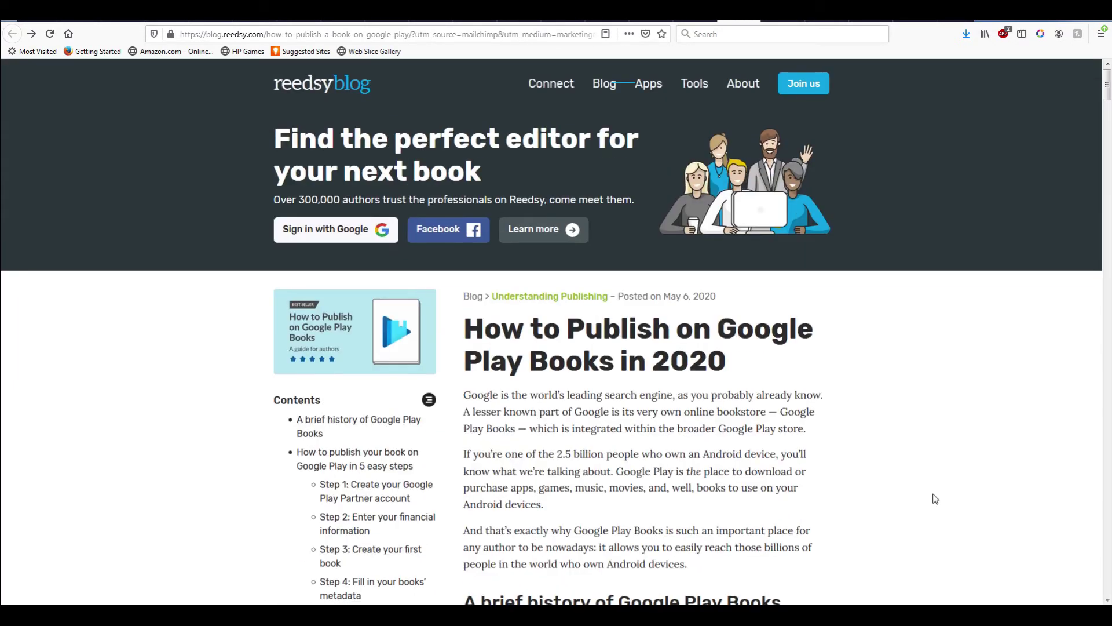
{"action": "scroll", "coordinate": [935, 499], "scroll_direction": "down", "scroll_amount": 1}
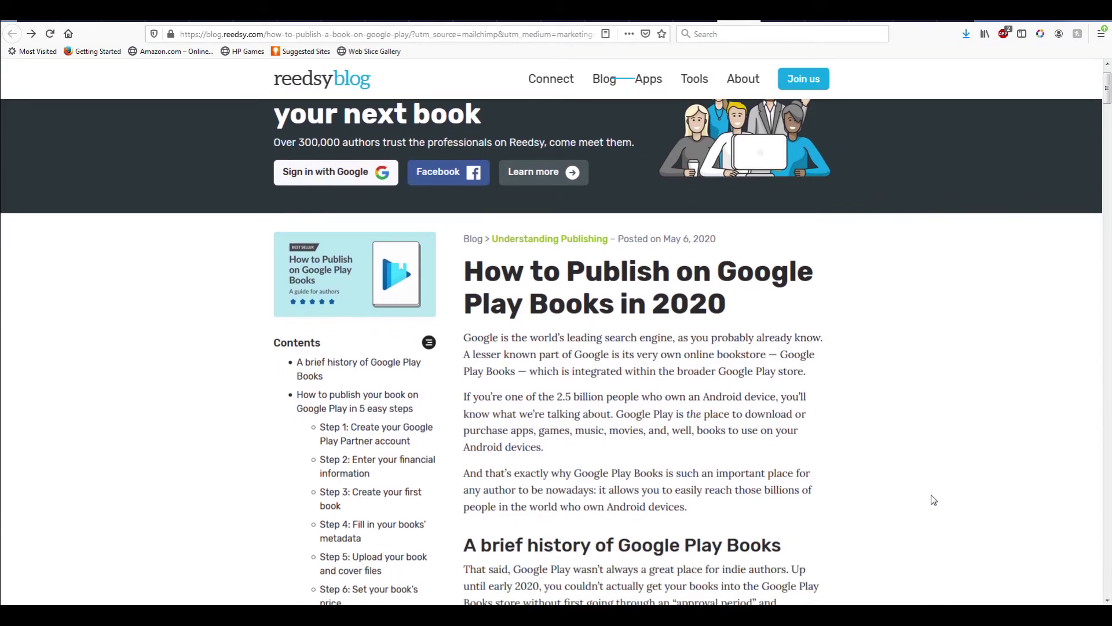
{"action": "scroll", "coordinate": [934, 500], "scroll_direction": "down", "scroll_amount": 1}
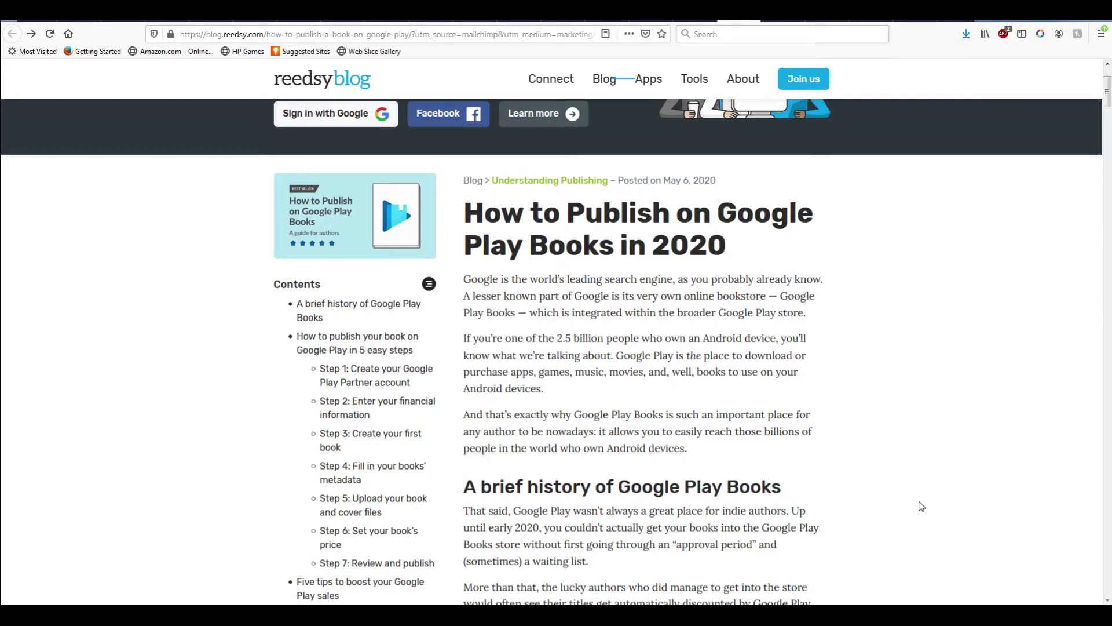
{"action": "scroll", "coordinate": [914, 507], "scroll_direction": "up", "scroll_amount": 1}
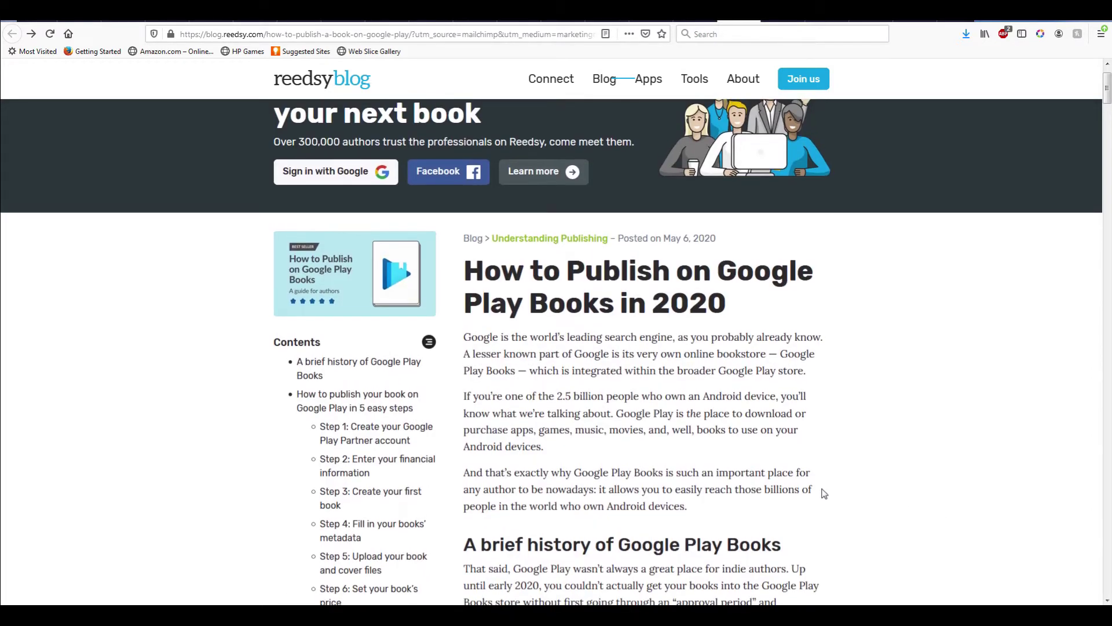
{"action": "scroll", "coordinate": [806, 539], "scroll_direction": "down", "scroll_amount": 7}
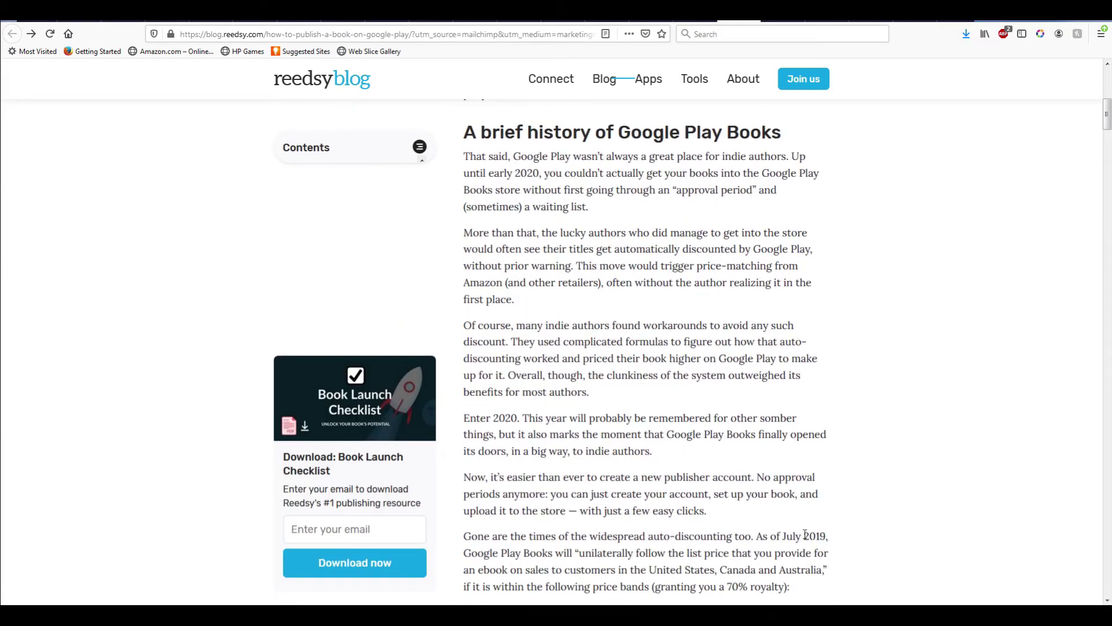
{"action": "scroll", "coordinate": [805, 534], "scroll_direction": "down", "scroll_amount": 9}
{"action": "scroll", "coordinate": [805, 533], "scroll_direction": "down", "scroll_amount": 7}
{"action": "scroll", "coordinate": [808, 527], "scroll_direction": "down", "scroll_amount": 5}
{"action": "scroll", "coordinate": [810, 529], "scroll_direction": "down", "scroll_amount": 5}
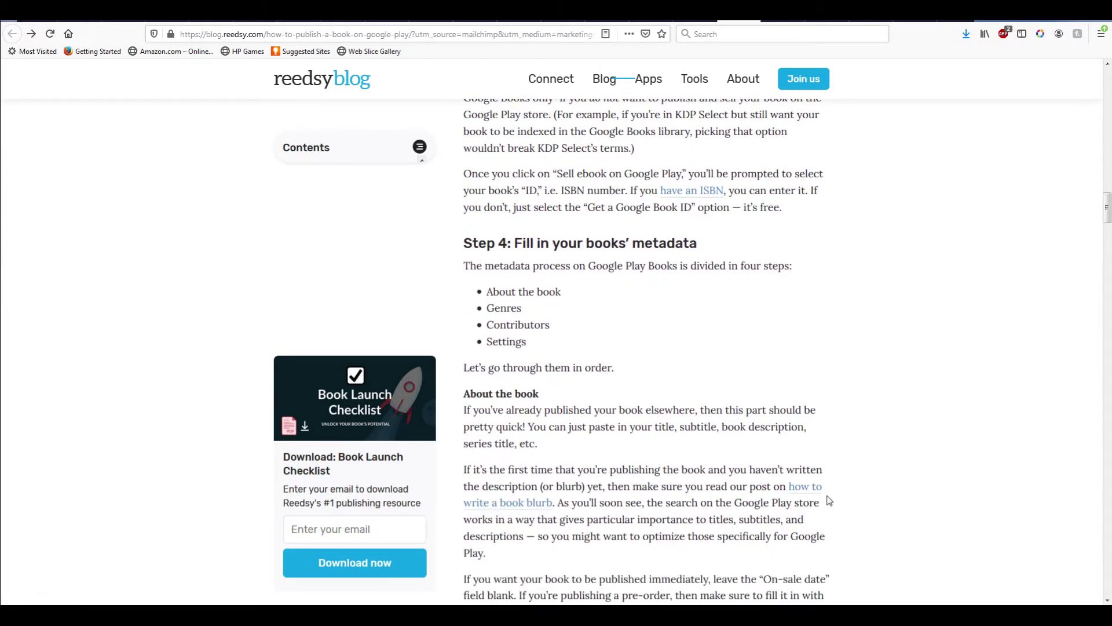
{"action": "scroll", "coordinate": [829, 499], "scroll_direction": "down", "scroll_amount": 1}
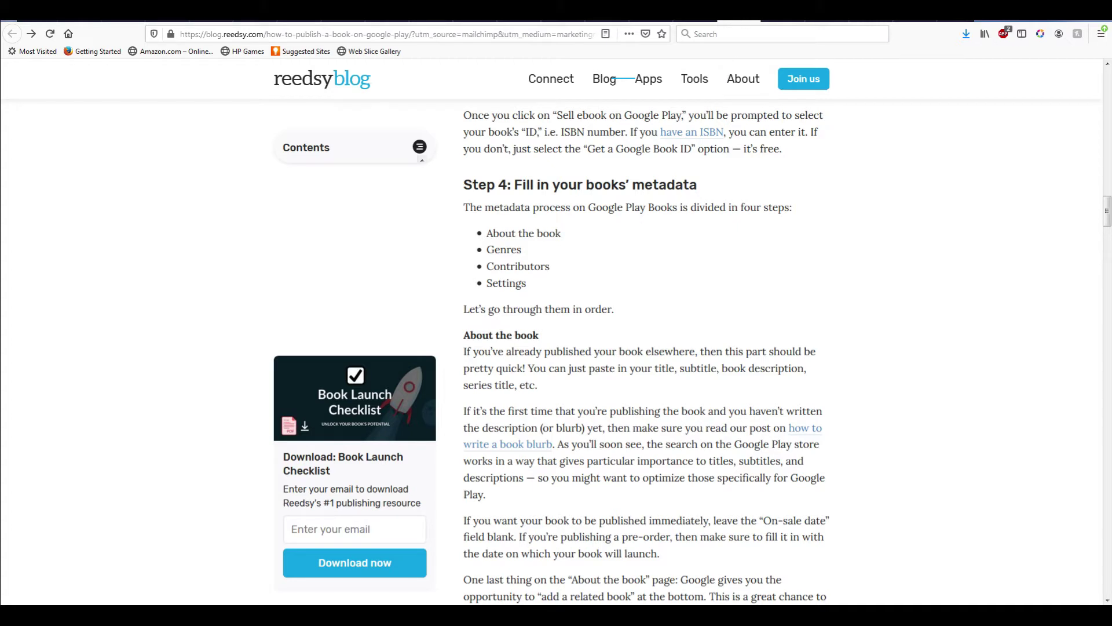
Step: Switch to the Google Play Books Partner Center and read the preliminary policy review notice on the home page
{"action": "left_click", "coordinate": [782, 18]}
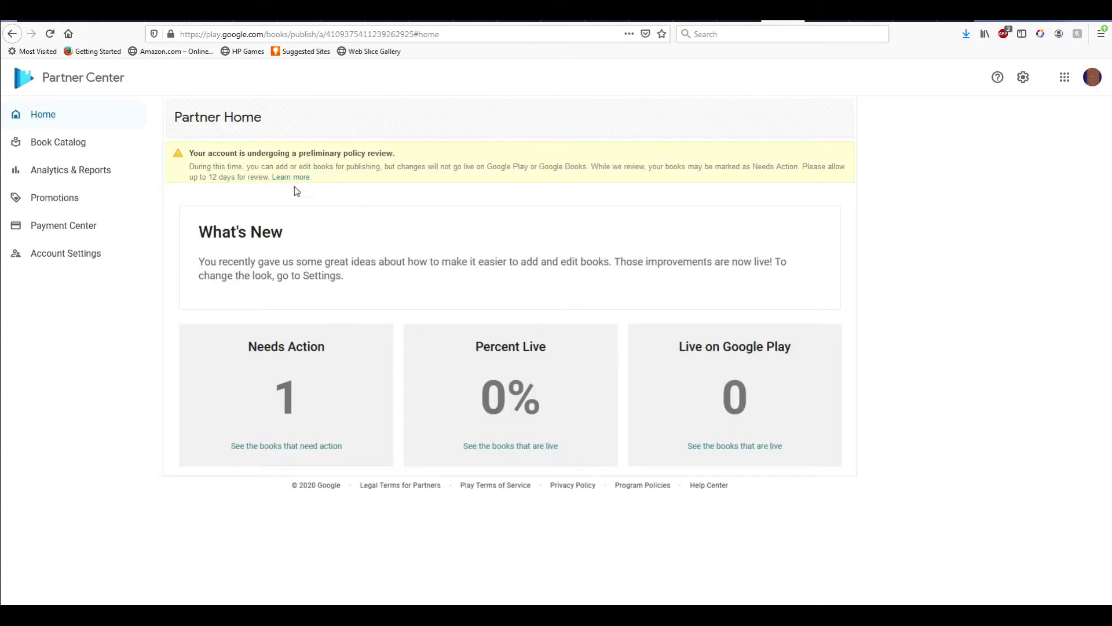
{"action": "left_click_drag", "start_coordinate": [207, 176], "coordinate": [258, 177]}
{"action": "left_click_drag", "start_coordinate": [802, 167], "coordinate": [202, 177]}
{"action": "left_click", "coordinate": [390, 229]}
Step: List the books that need action and check the reason given for the status of Shell Out
{"action": "left_click", "coordinate": [312, 447]}
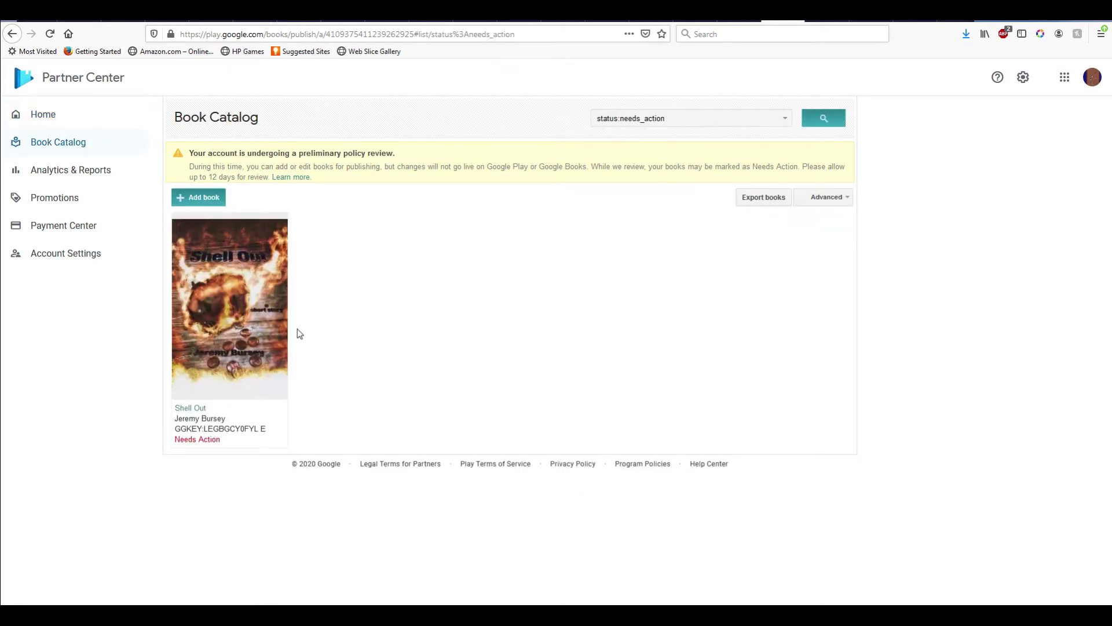
{"action": "left_click", "coordinate": [198, 441]}
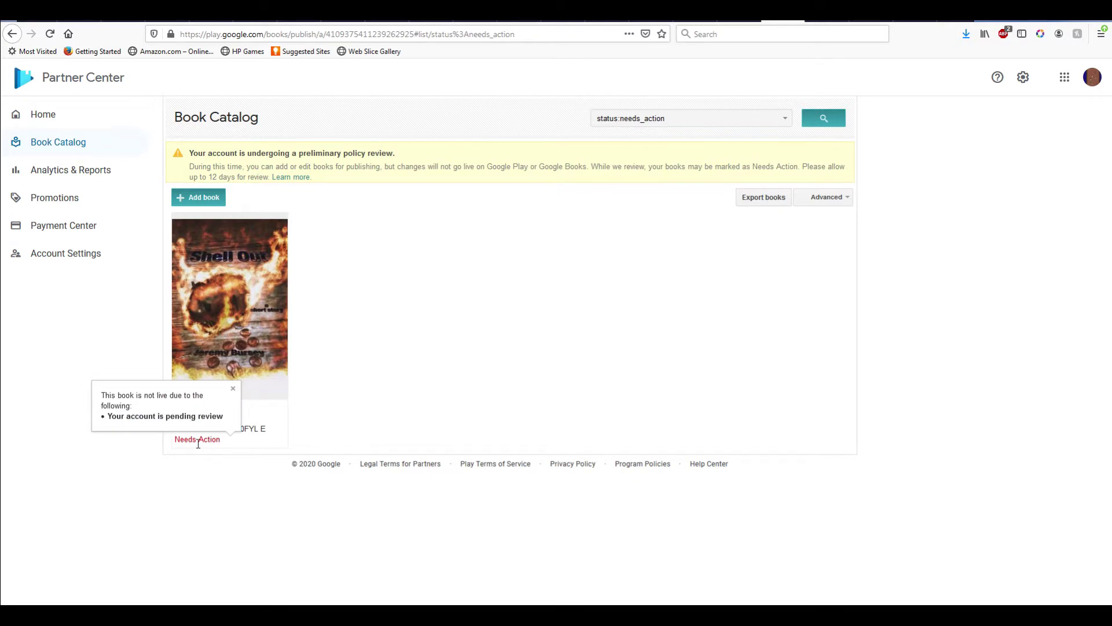
{"action": "left_click", "coordinate": [459, 378]}
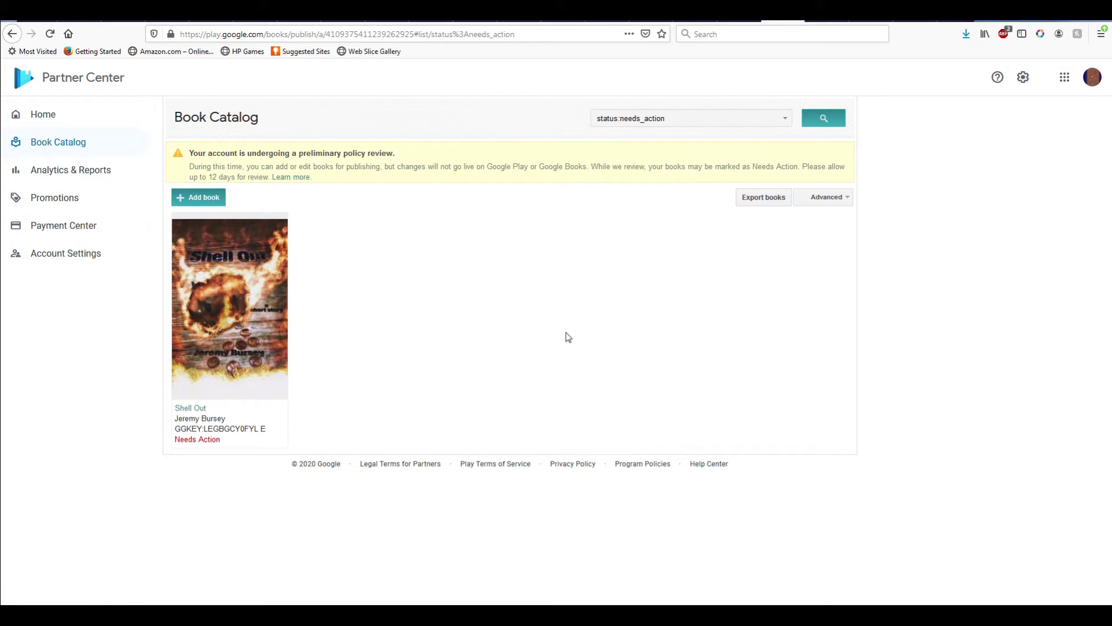
Step: Examine the catalog's CSV export options and its advanced options without applying any of them
{"action": "left_click", "coordinate": [757, 200]}
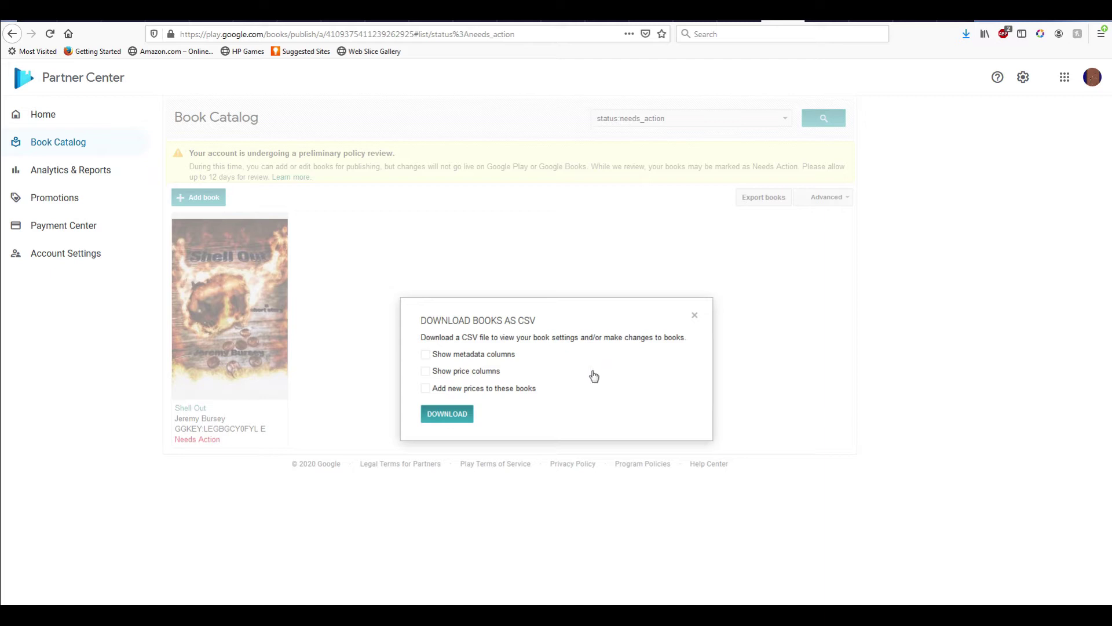
{"action": "left_click", "coordinate": [694, 315]}
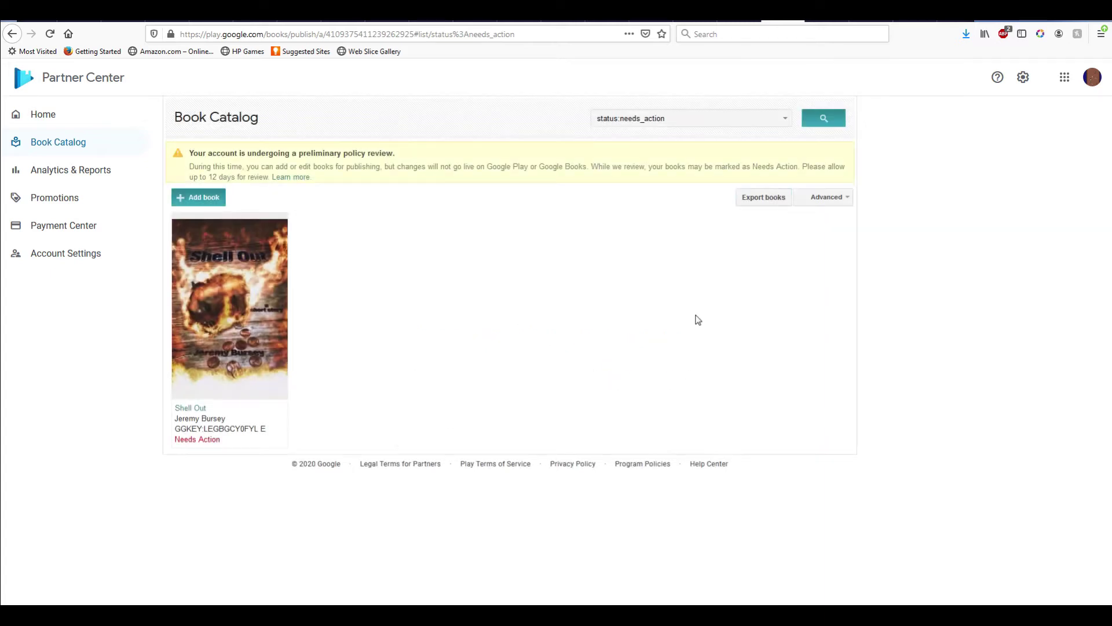
{"action": "left_click", "coordinate": [847, 198]}
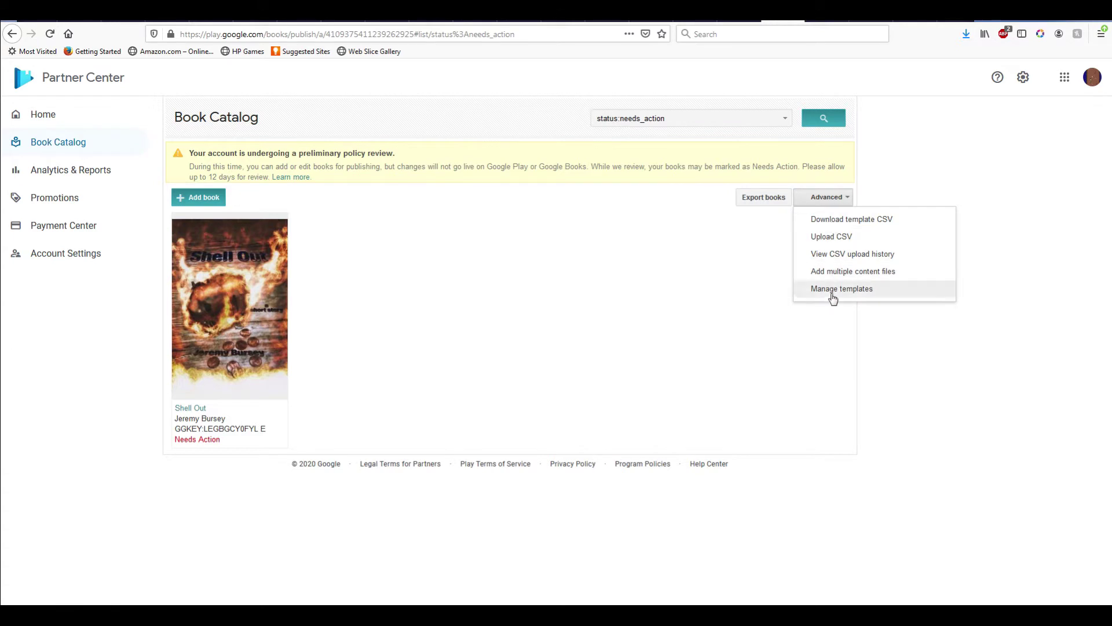
{"action": "left_click", "coordinate": [675, 286]}
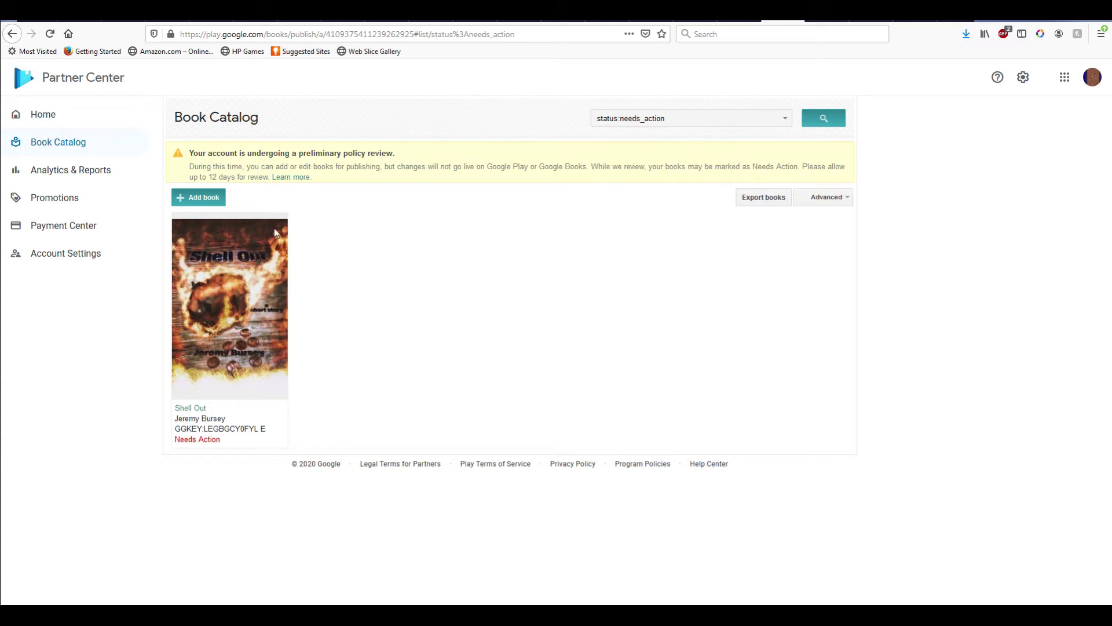
Step: Look over the charts and custom report settings under Analytics & Reports
{"action": "left_click", "coordinate": [77, 180]}
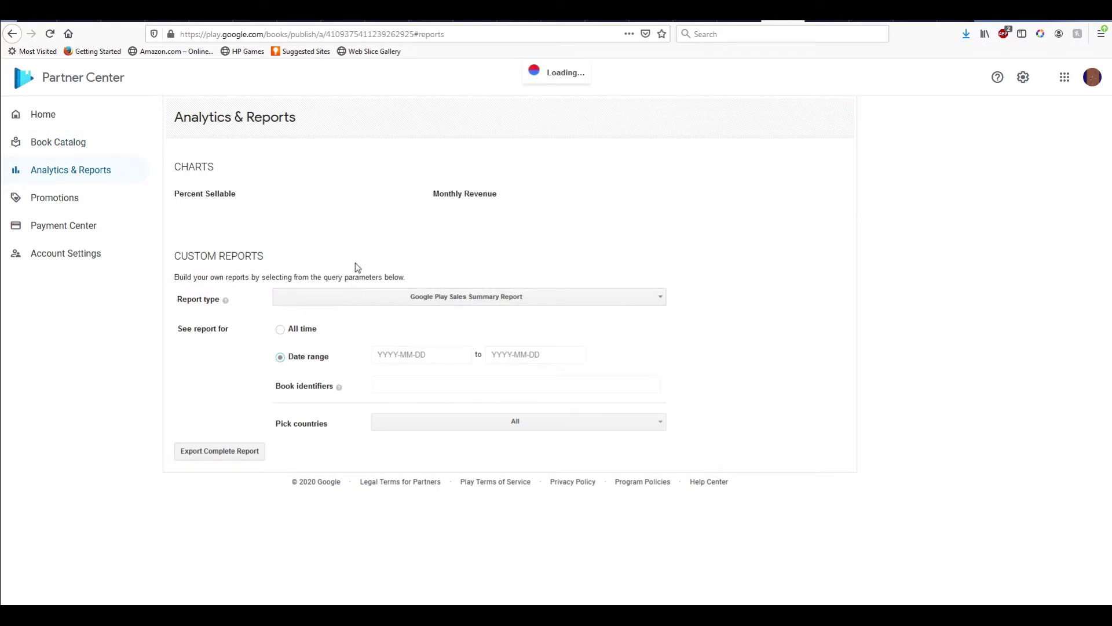
{"action": "scroll", "coordinate": [328, 362], "scroll_direction": "down", "scroll_amount": 1}
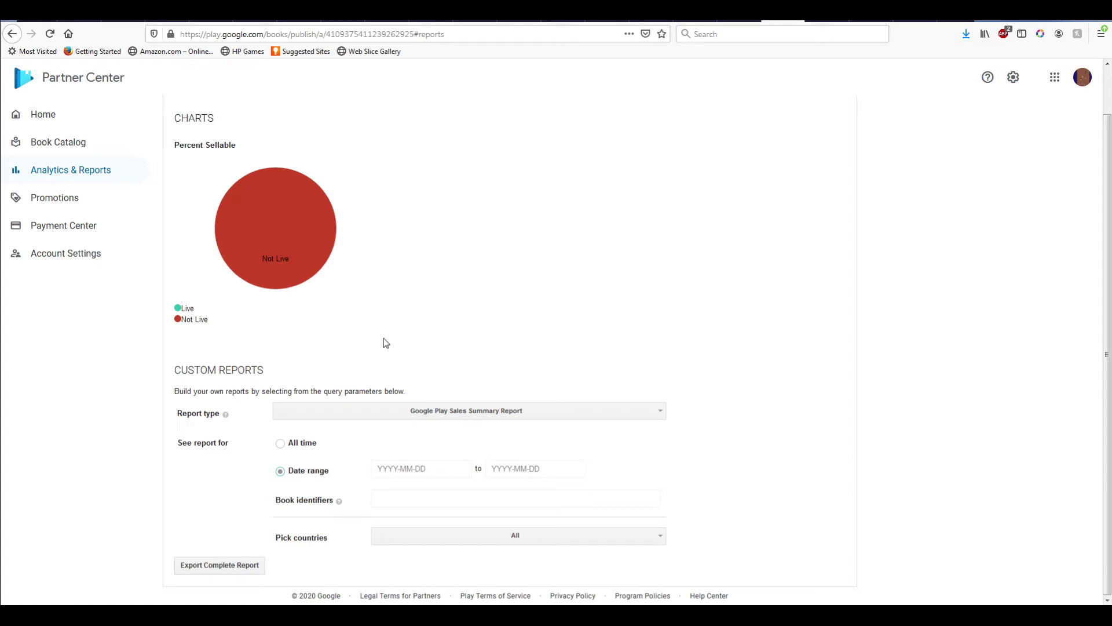
{"action": "scroll", "coordinate": [384, 343], "scroll_direction": "up", "scroll_amount": 1}
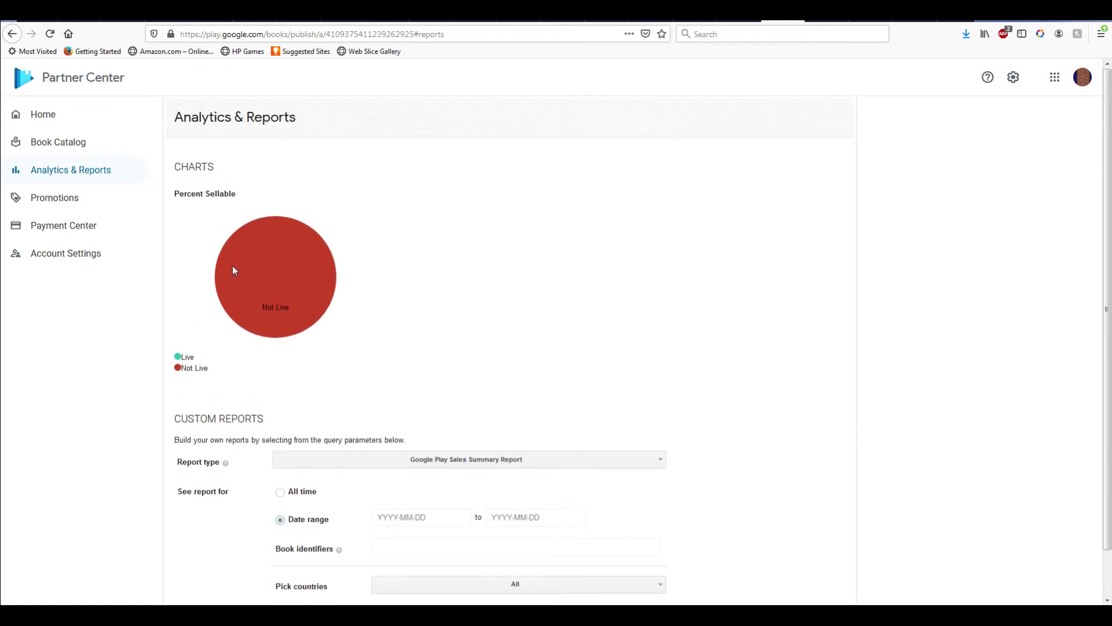
Step: Look over the current and past promotions sections on the Promotions page
{"action": "left_click", "coordinate": [53, 200]}
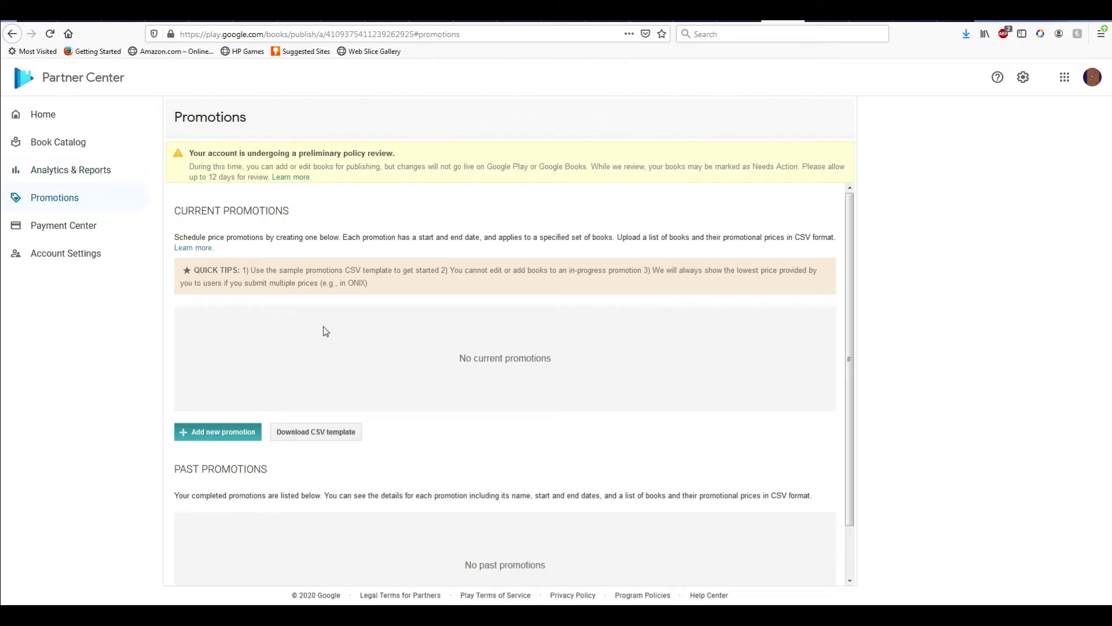
{"action": "scroll", "coordinate": [365, 342], "scroll_direction": "down", "scroll_amount": 1}
{"action": "scroll", "coordinate": [363, 355], "scroll_direction": "up", "scroll_amount": 1}
Step: Open Shell Out from the book catalog and review its status, book details, and content and cover summary
{"action": "left_click", "coordinate": [63, 149]}
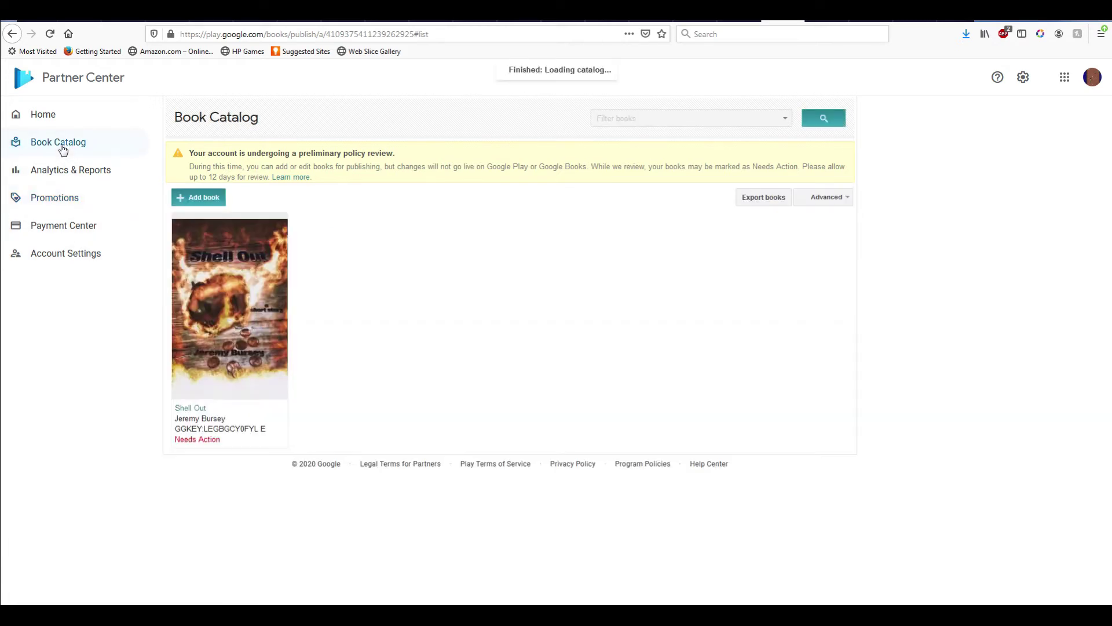
{"action": "left_click", "coordinate": [225, 311]}
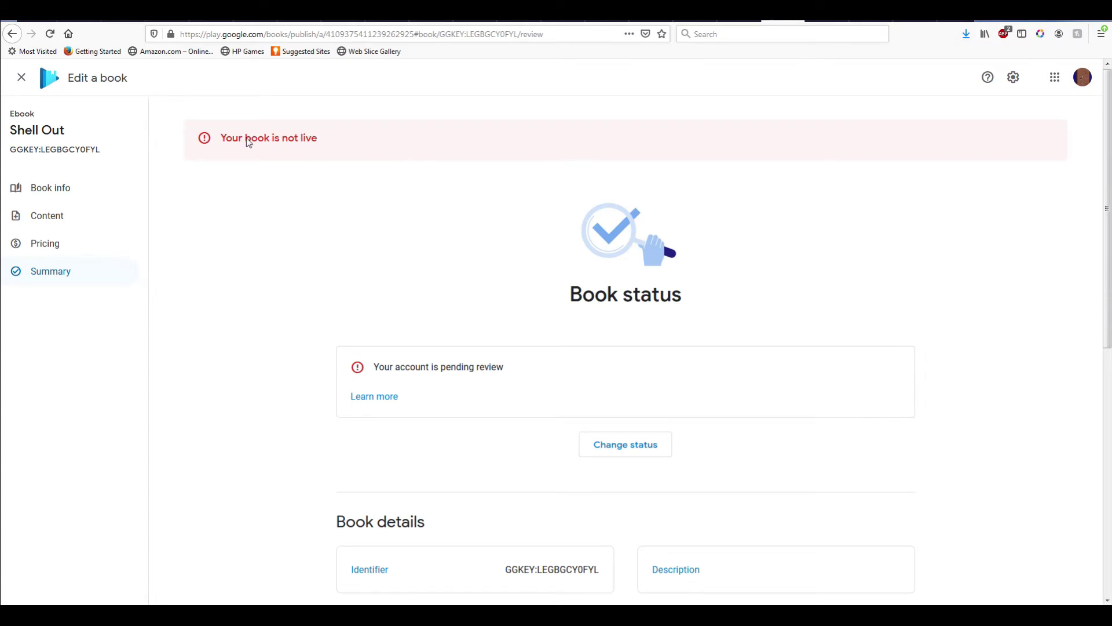
{"action": "scroll", "coordinate": [459, 384], "scroll_direction": "down", "scroll_amount": 4}
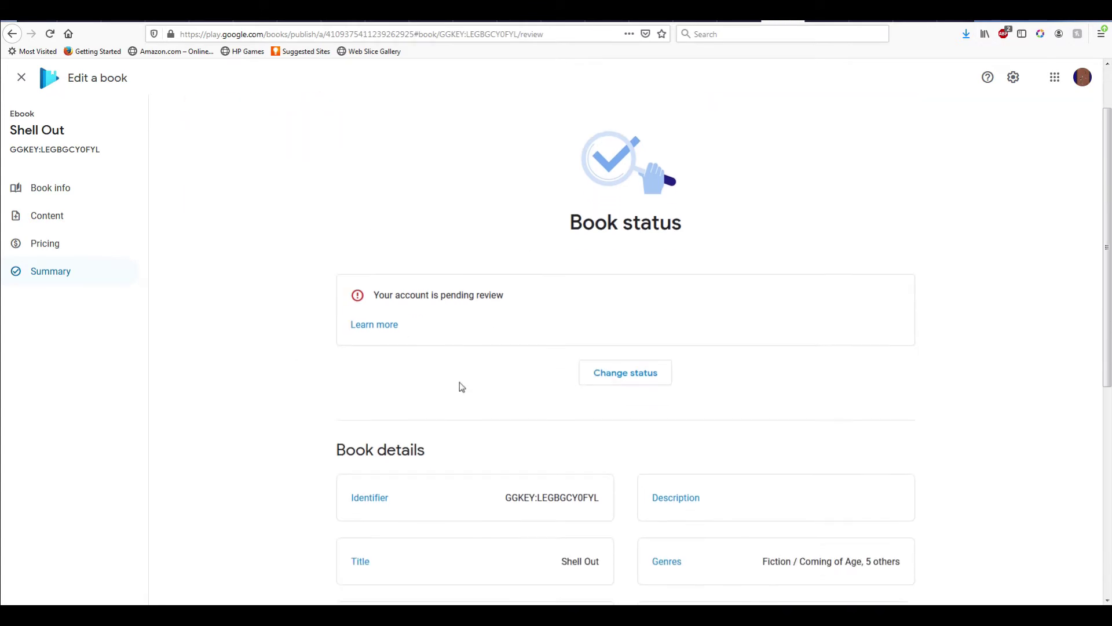
{"action": "scroll", "coordinate": [425, 208], "scroll_direction": "down", "scroll_amount": 1}
{"action": "scroll", "coordinate": [403, 207], "scroll_direction": "up", "scroll_amount": 3}
{"action": "scroll", "coordinate": [512, 400], "scroll_direction": "down", "scroll_amount": 1}
{"action": "scroll", "coordinate": [512, 400], "scroll_direction": "down", "scroll_amount": 2}
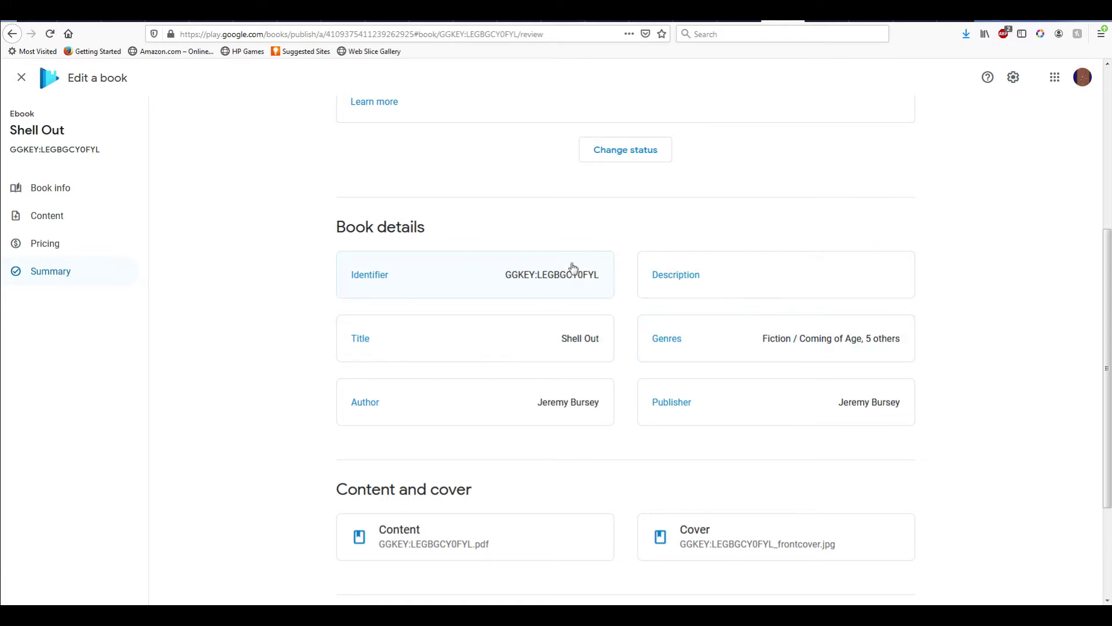
{"action": "scroll", "coordinate": [580, 276], "scroll_direction": "up", "scroll_amount": 5}
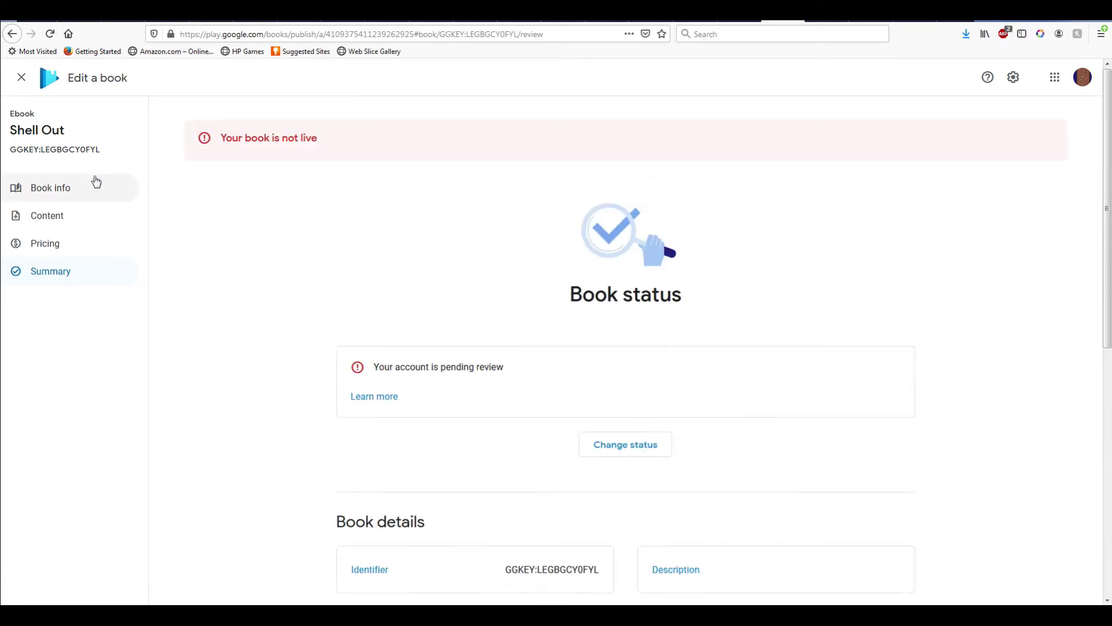
Step: Open the book info for Shell Out, view its contributors, and return to the About the book details
{"action": "left_click", "coordinate": [53, 192]}
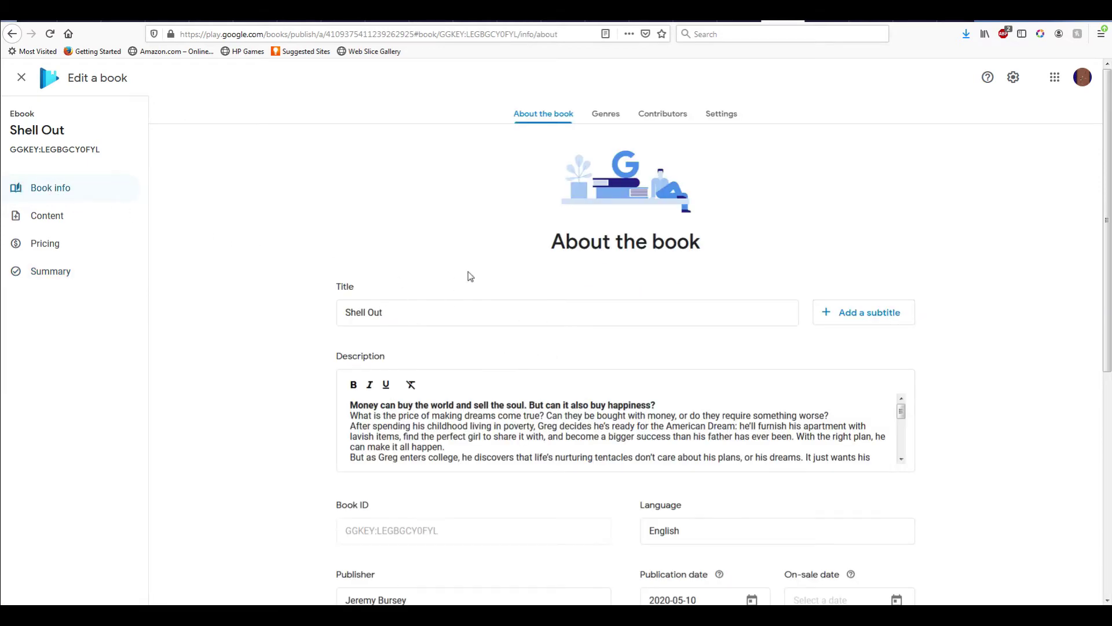
{"action": "left_click", "coordinate": [605, 119]}
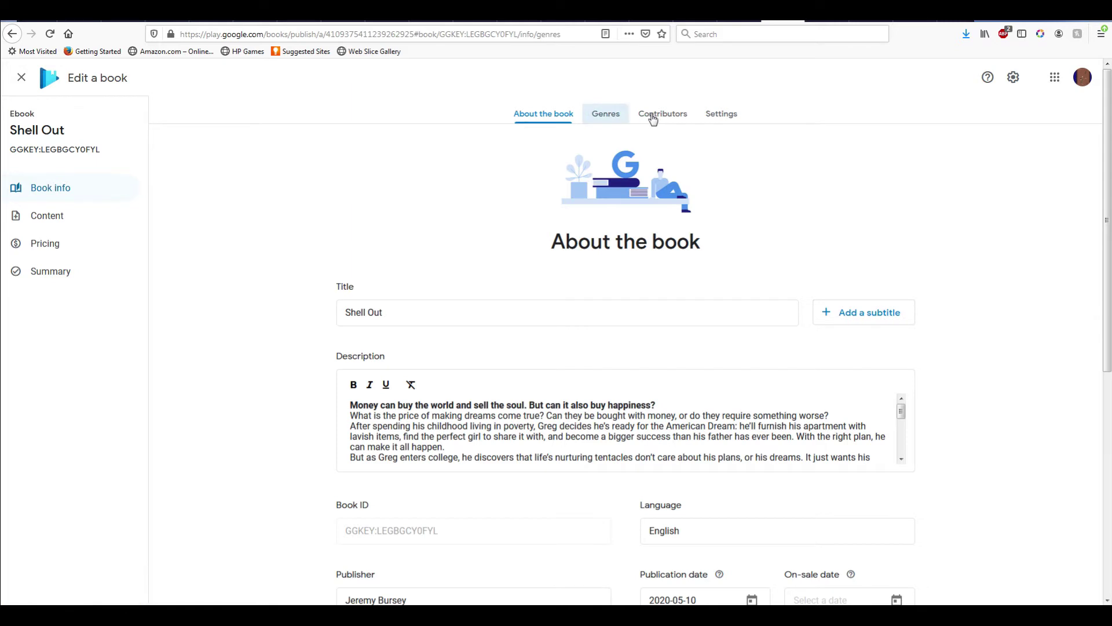
{"action": "left_click", "coordinate": [658, 116]}
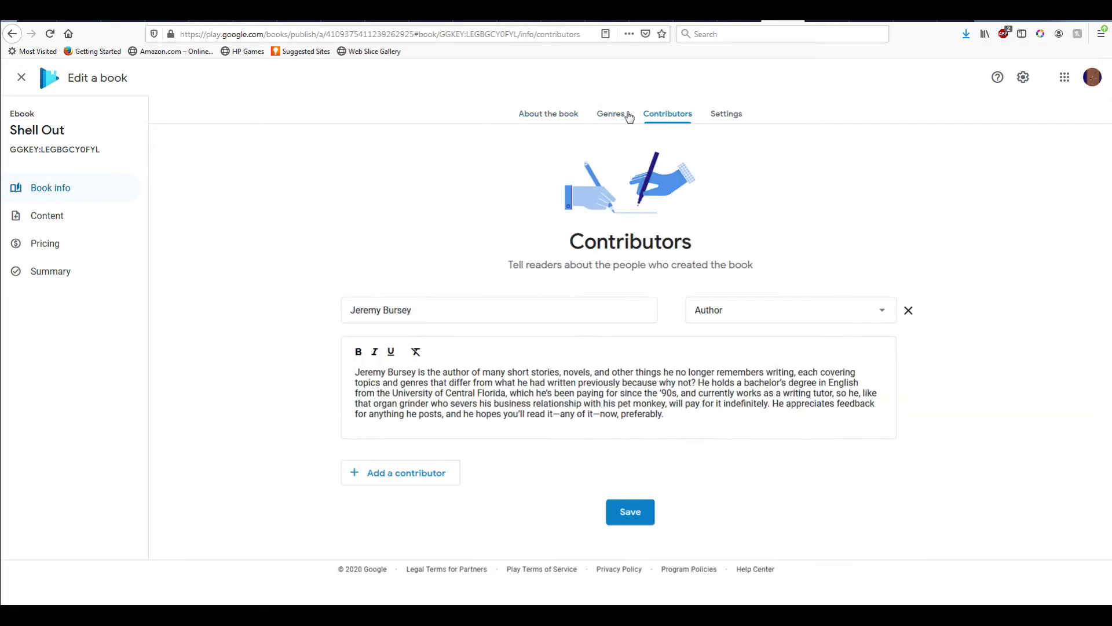
{"action": "left_click", "coordinate": [519, 124]}
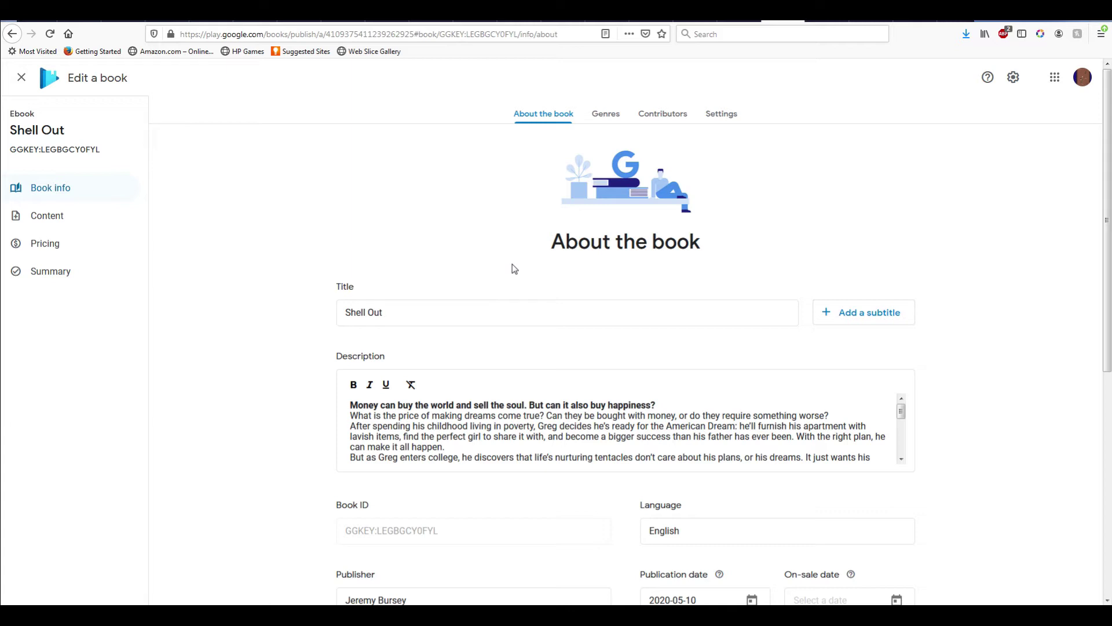
Step: Set the page count of Shell Out to 59 in the About the book details
{"action": "scroll", "coordinate": [514, 271], "scroll_direction": "down", "scroll_amount": 3}
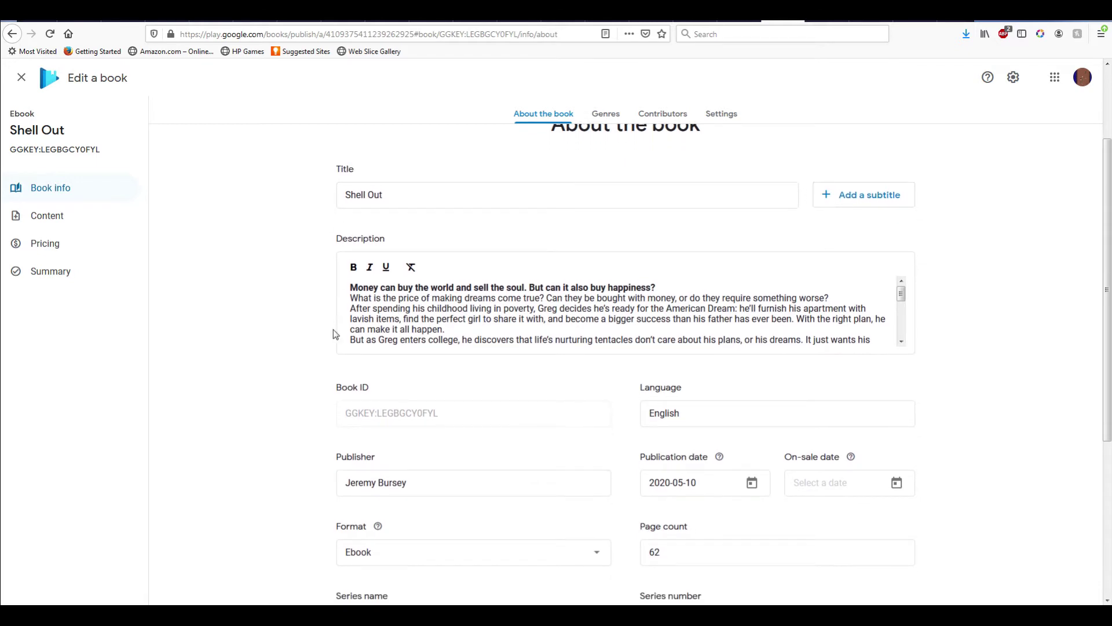
{"action": "scroll", "coordinate": [331, 338], "scroll_direction": "down", "scroll_amount": 3}
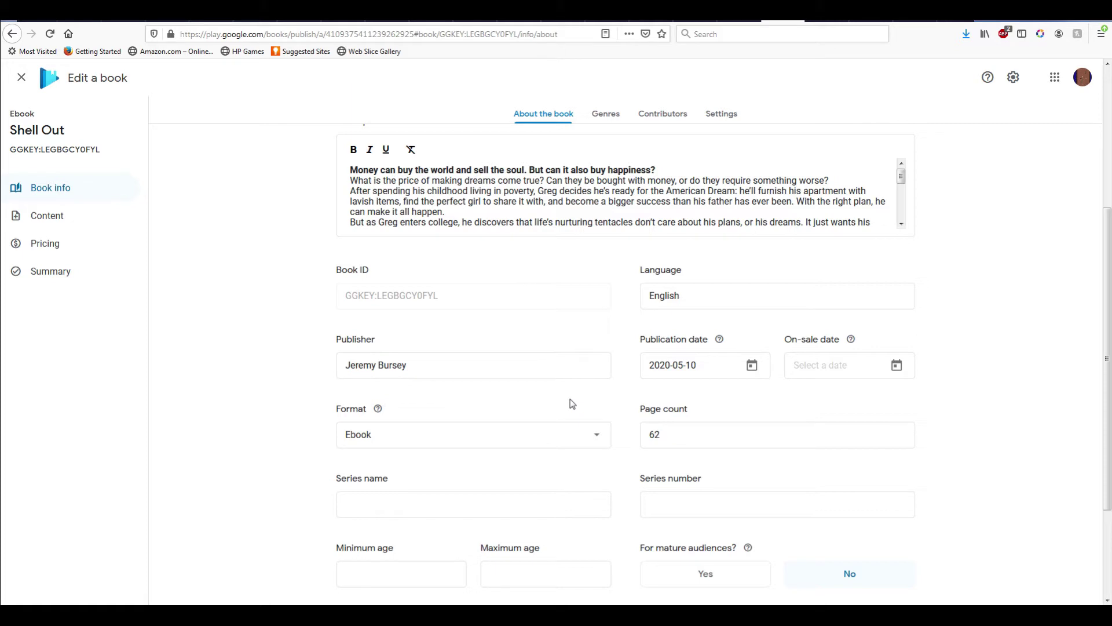
{"action": "double_click", "coordinate": [665, 435]}
{"action": "type", "text": "59"}
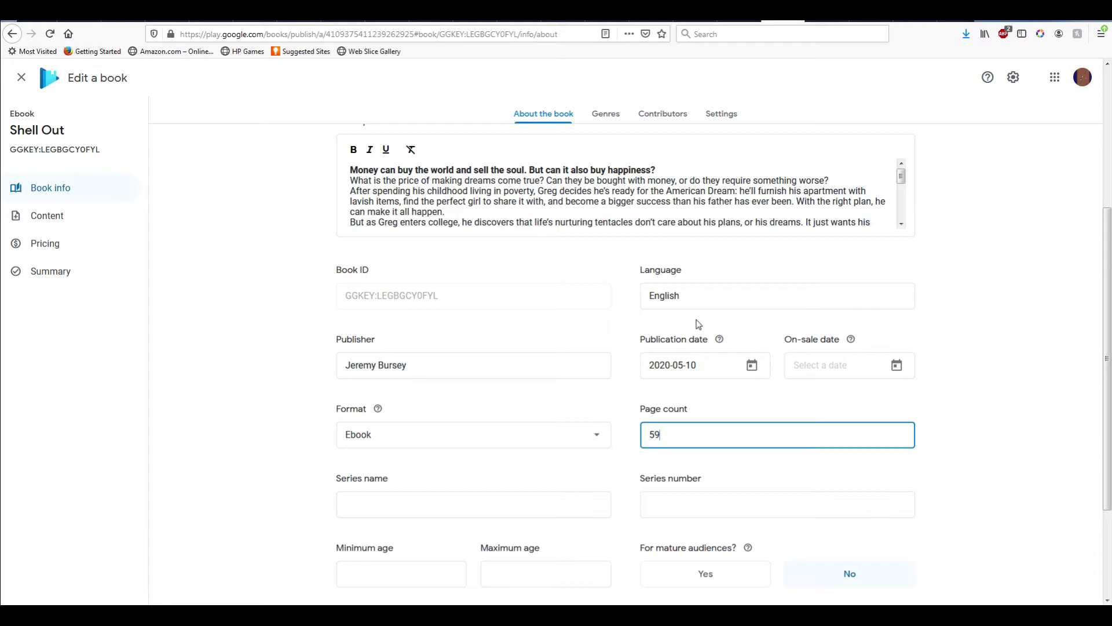
{"action": "left_click", "coordinate": [957, 386]}
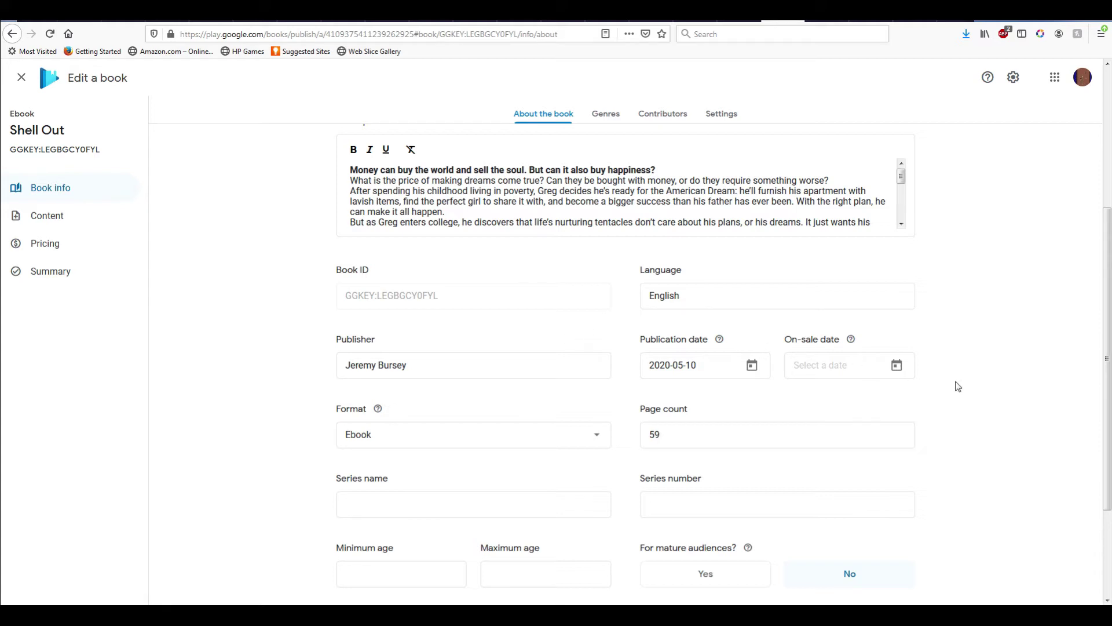
{"action": "scroll", "coordinate": [898, 475], "scroll_direction": "down", "scroll_amount": 2}
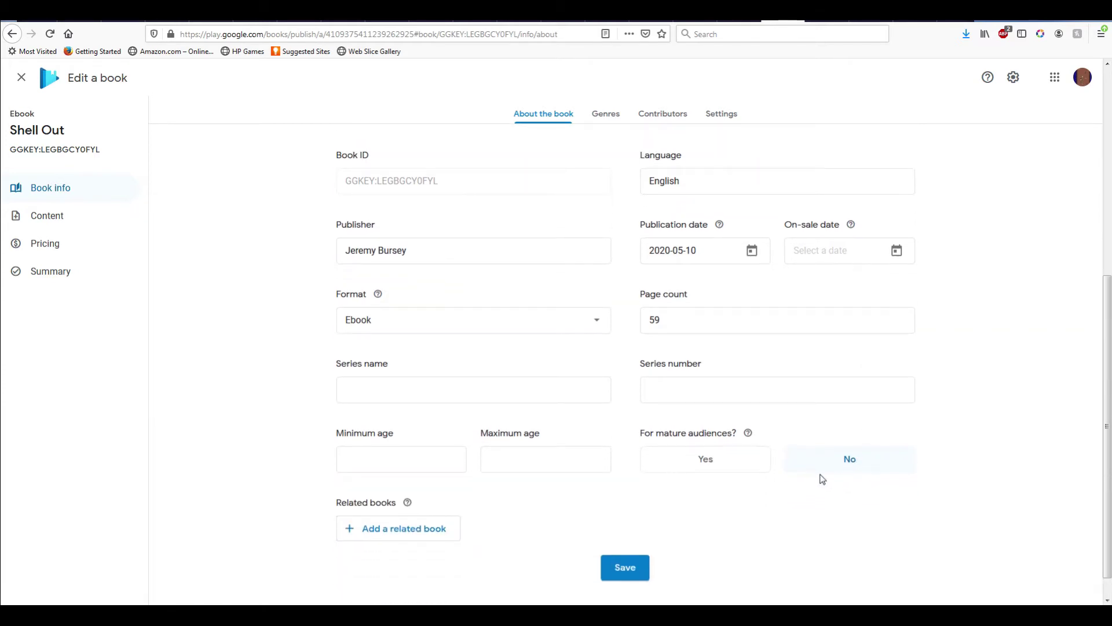
{"action": "scroll", "coordinate": [679, 349], "scroll_direction": "up", "scroll_amount": 1}
{"action": "scroll", "coordinate": [679, 349], "scroll_direction": "up", "scroll_amount": 1}
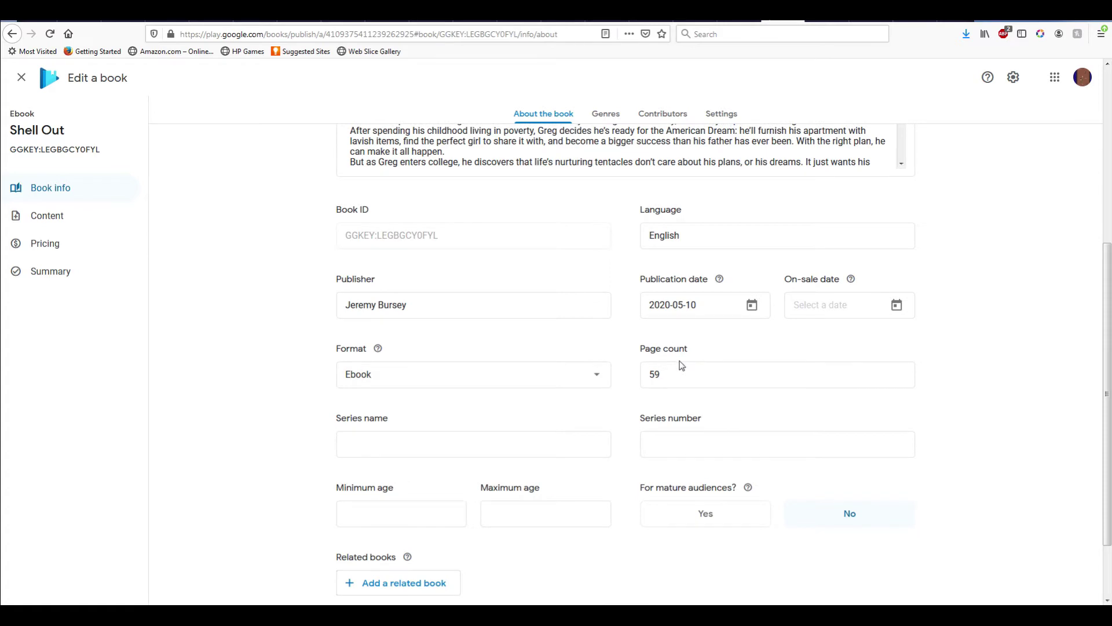
Step: Review the description and publication fields of Shell Out and view the on-sale date calendar without picking a date
{"action": "scroll", "coordinate": [642, 339], "scroll_direction": "up", "scroll_amount": 1}
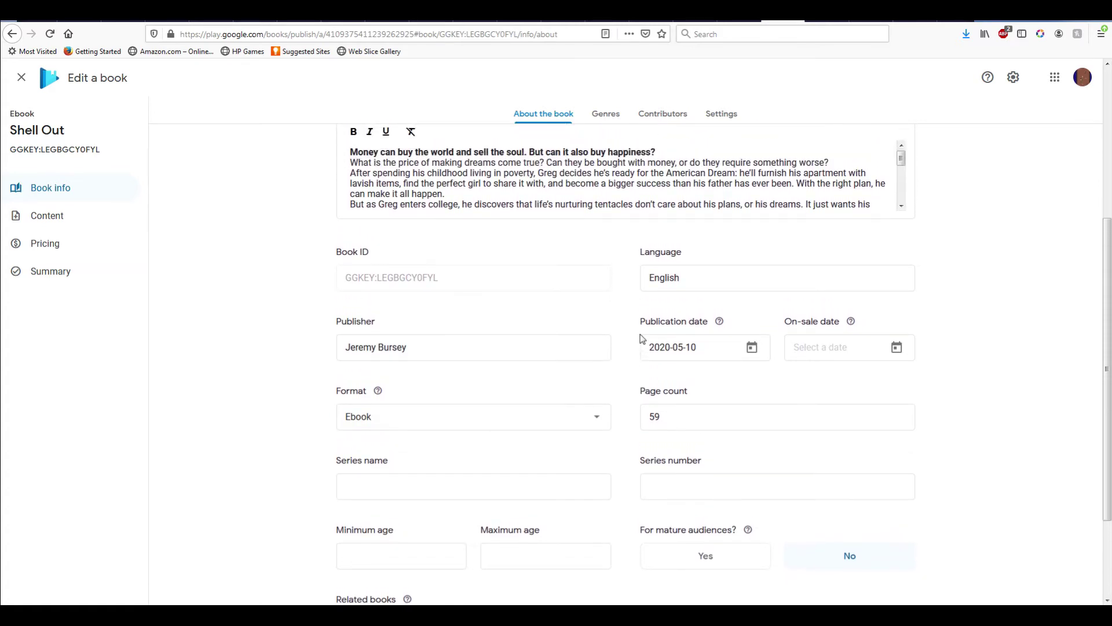
{"action": "scroll", "coordinate": [504, 394], "scroll_direction": "up", "scroll_amount": 1}
{"action": "scroll", "coordinate": [504, 394], "scroll_direction": "up", "scroll_amount": 2}
{"action": "scroll", "coordinate": [499, 399], "scroll_direction": "down", "scroll_amount": 3}
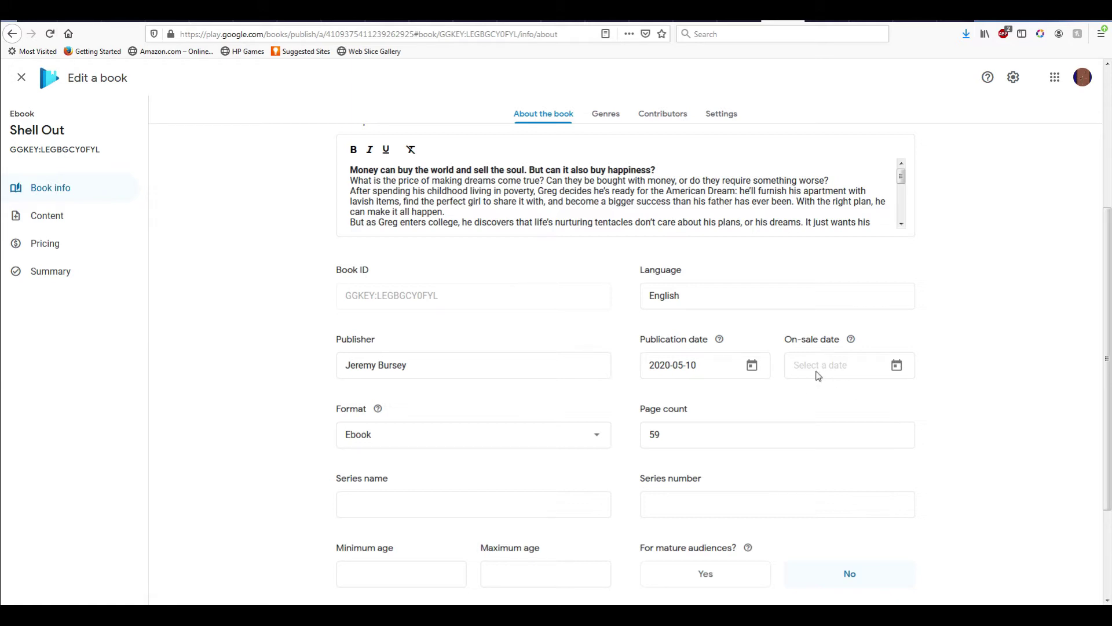
{"action": "left_click", "coordinate": [897, 367]}
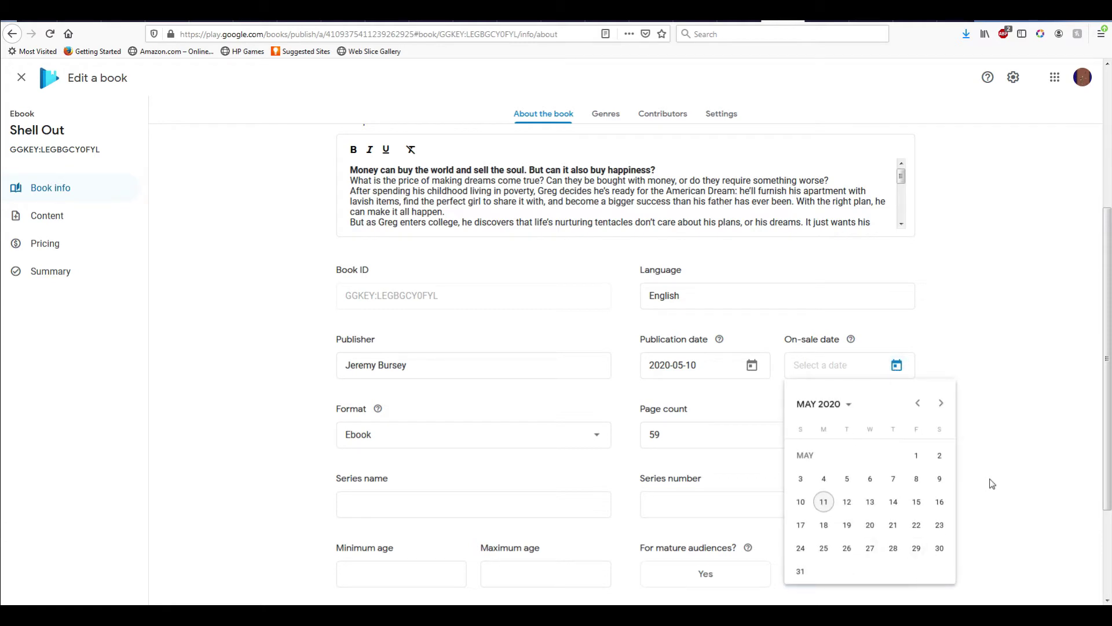
{"action": "left_click", "coordinate": [1010, 415]}
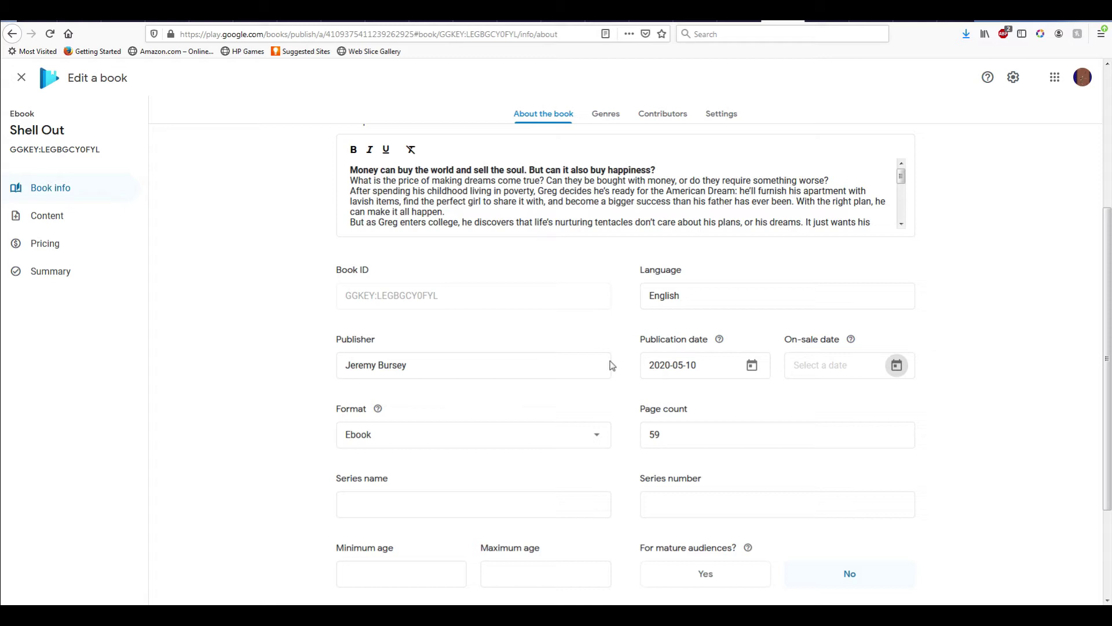
Step: Examine the available book format options and keep Ebook as the format
{"action": "scroll", "coordinate": [581, 471], "scroll_direction": "down", "scroll_amount": 3}
{"action": "scroll", "coordinate": [581, 449], "scroll_direction": "up", "scroll_amount": 2}
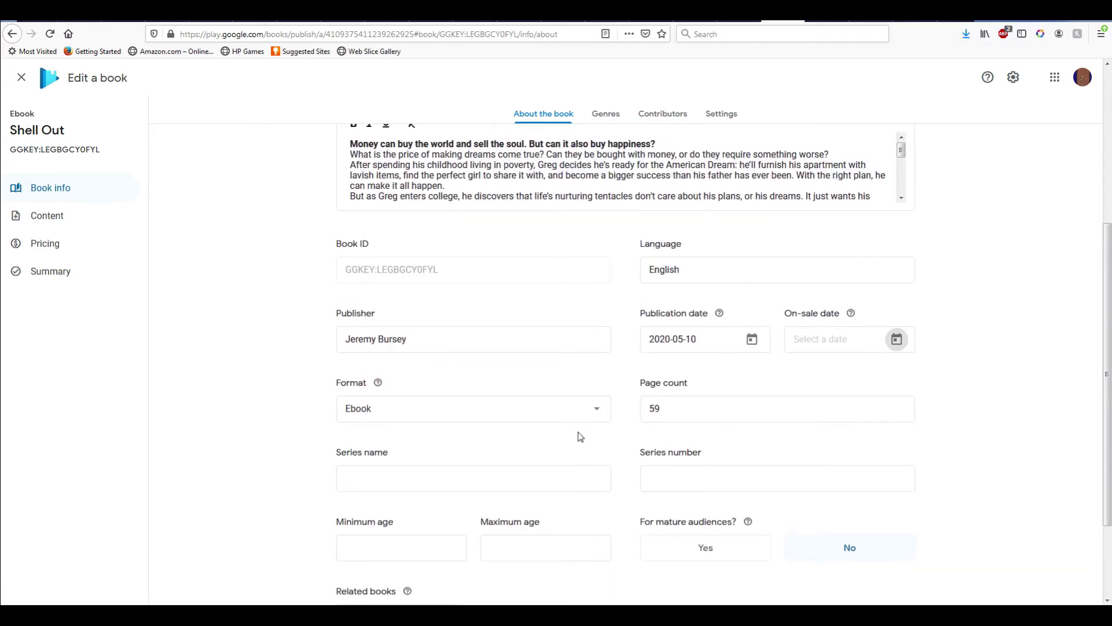
{"action": "scroll", "coordinate": [522, 447], "scroll_direction": "down", "scroll_amount": 2}
{"action": "scroll", "coordinate": [325, 417], "scroll_direction": "up", "scroll_amount": 2}
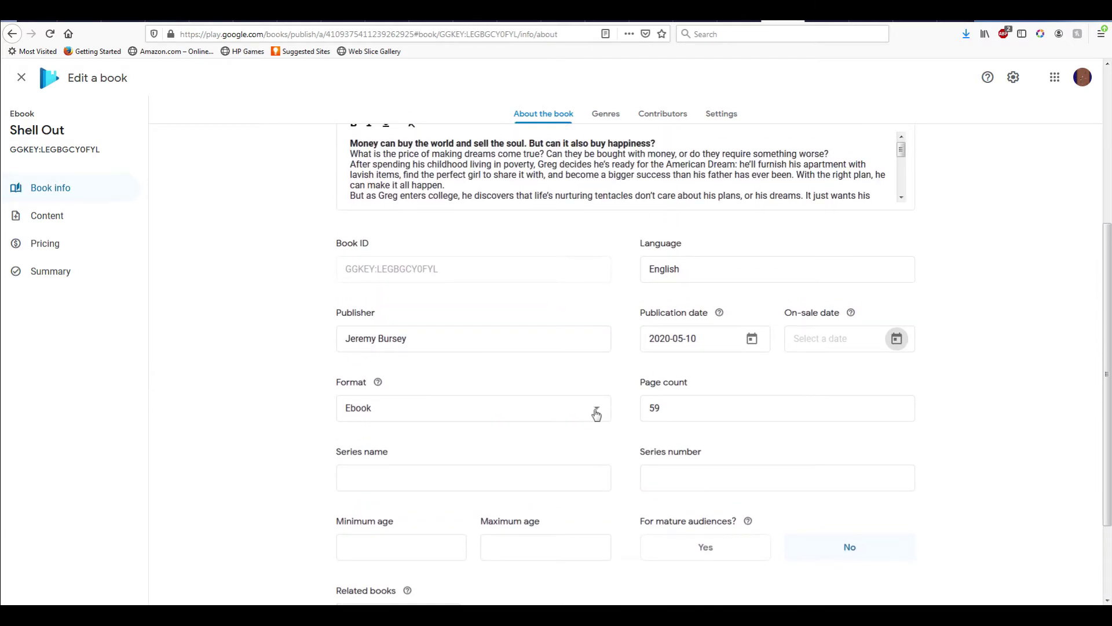
{"action": "left_click", "coordinate": [597, 413]}
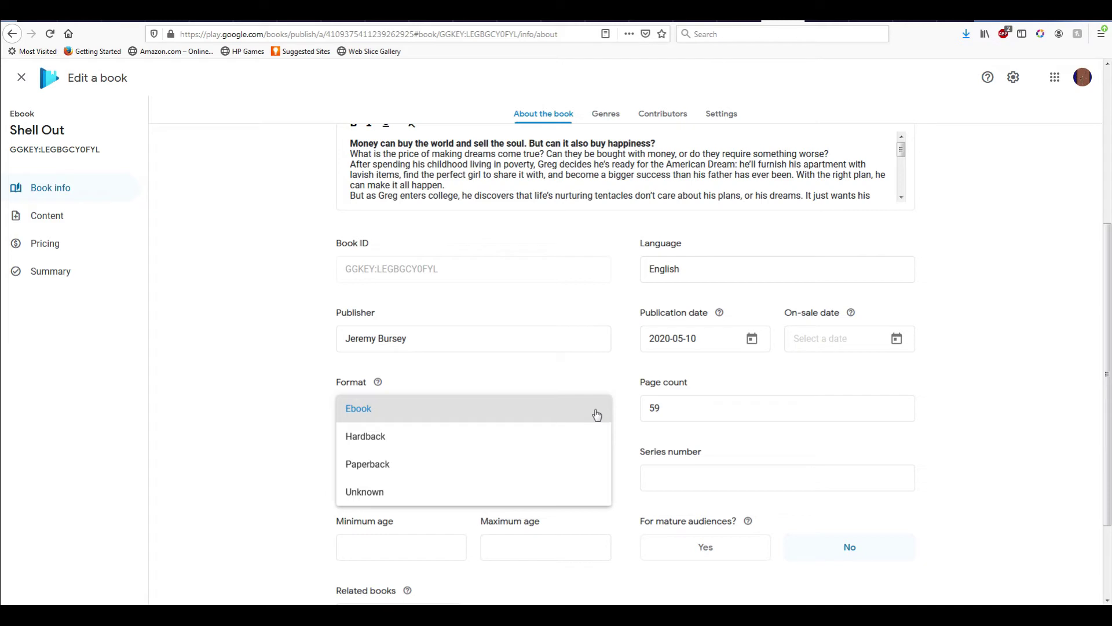
{"action": "left_click", "coordinate": [596, 413]}
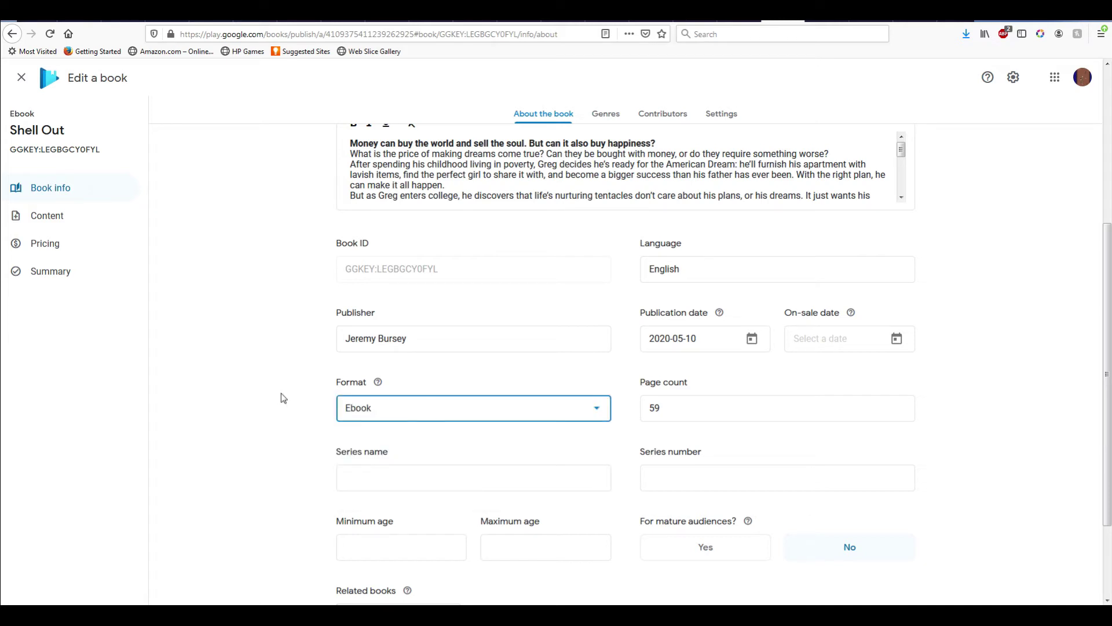
Step: Review the remaining book fields and read the help notes for mature audiences and related books
{"action": "scroll", "coordinate": [282, 440], "scroll_direction": "down", "scroll_amount": 2}
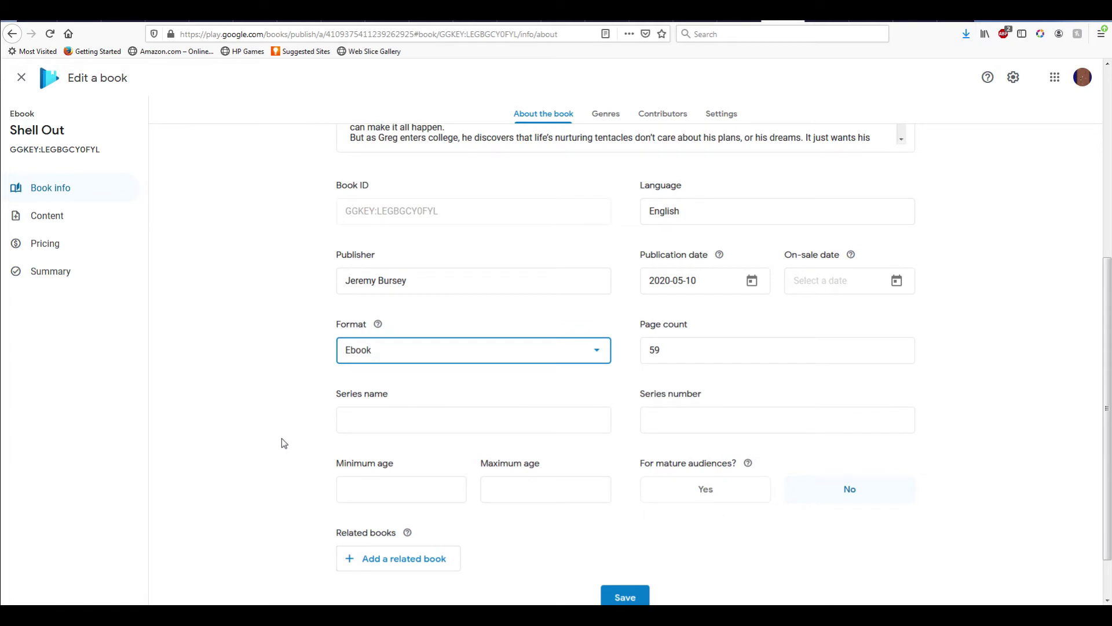
{"action": "scroll", "coordinate": [280, 443], "scroll_direction": "down", "scroll_amount": 2}
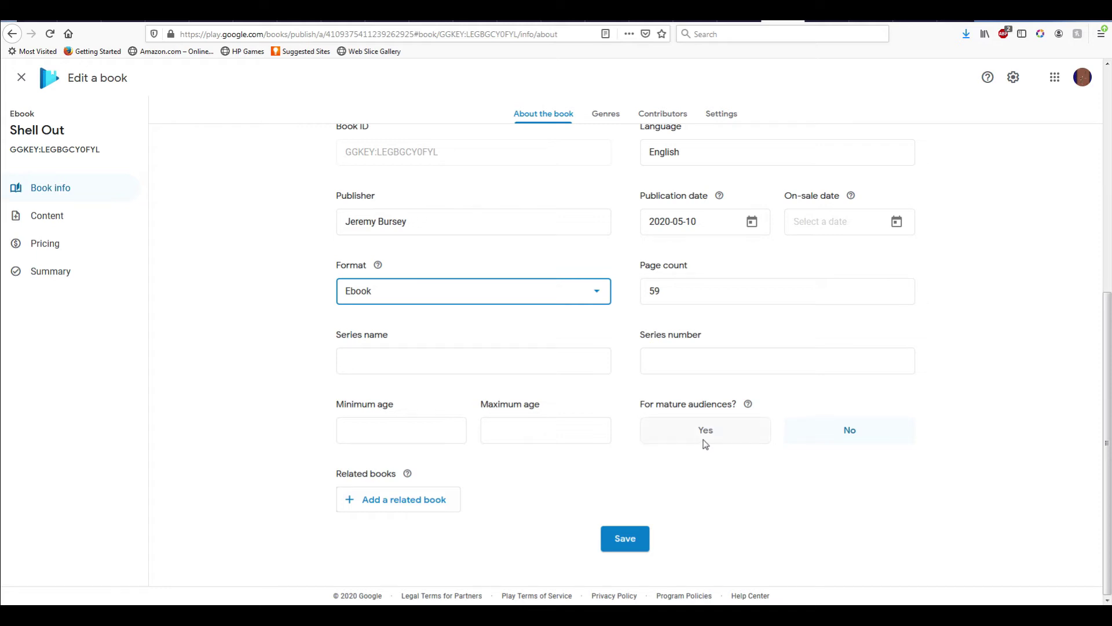
{"action": "left_click", "coordinate": [748, 405]}
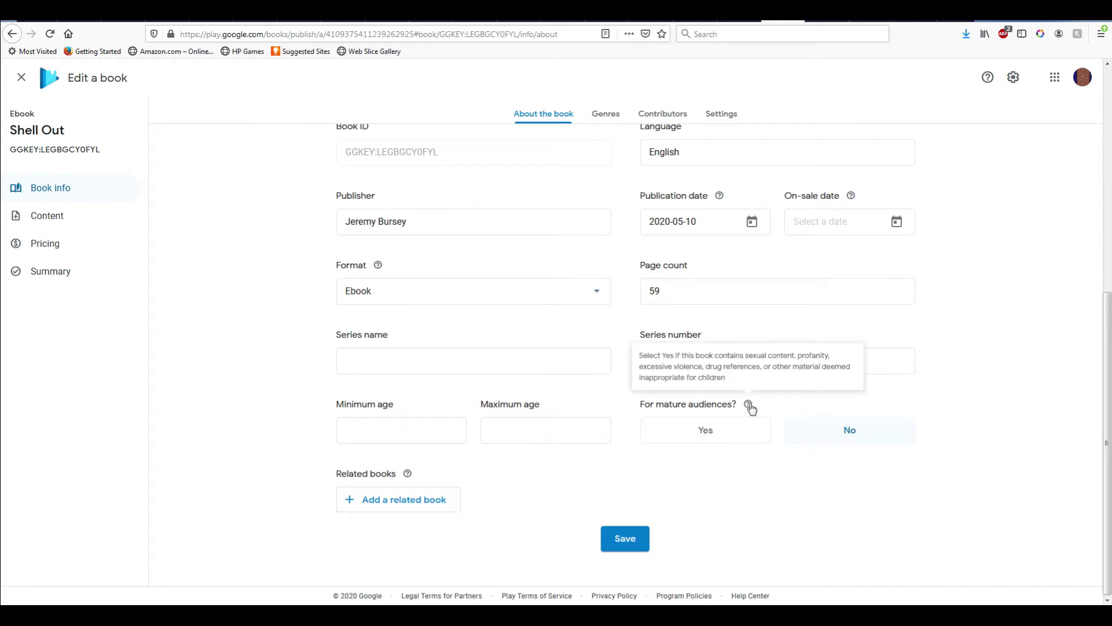
{"action": "left_click", "coordinate": [749, 405]}
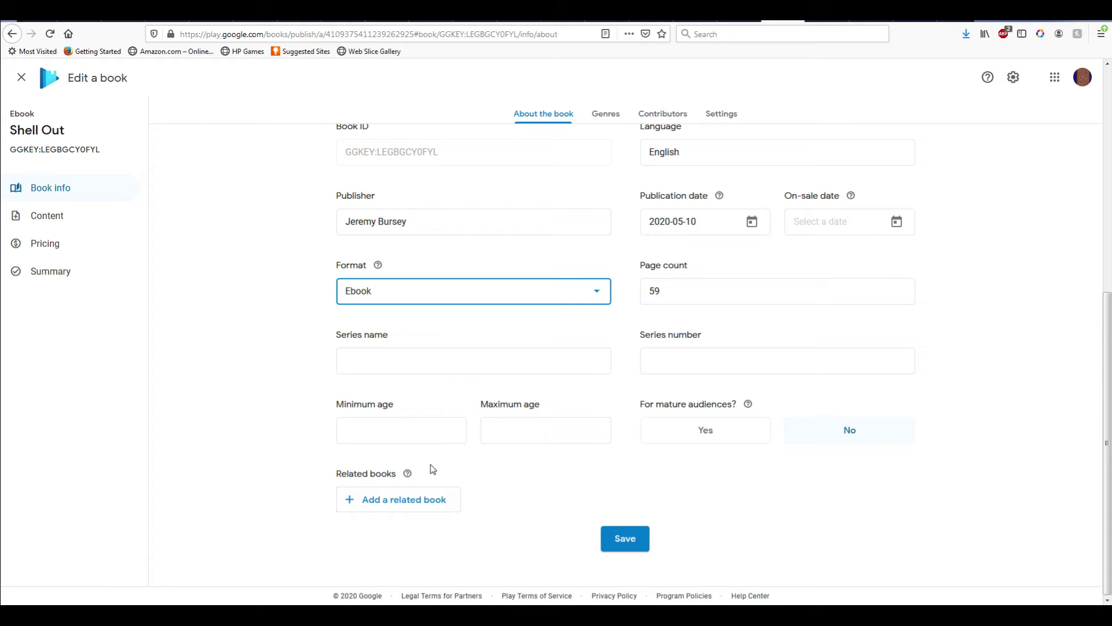
{"action": "left_click", "coordinate": [408, 474]}
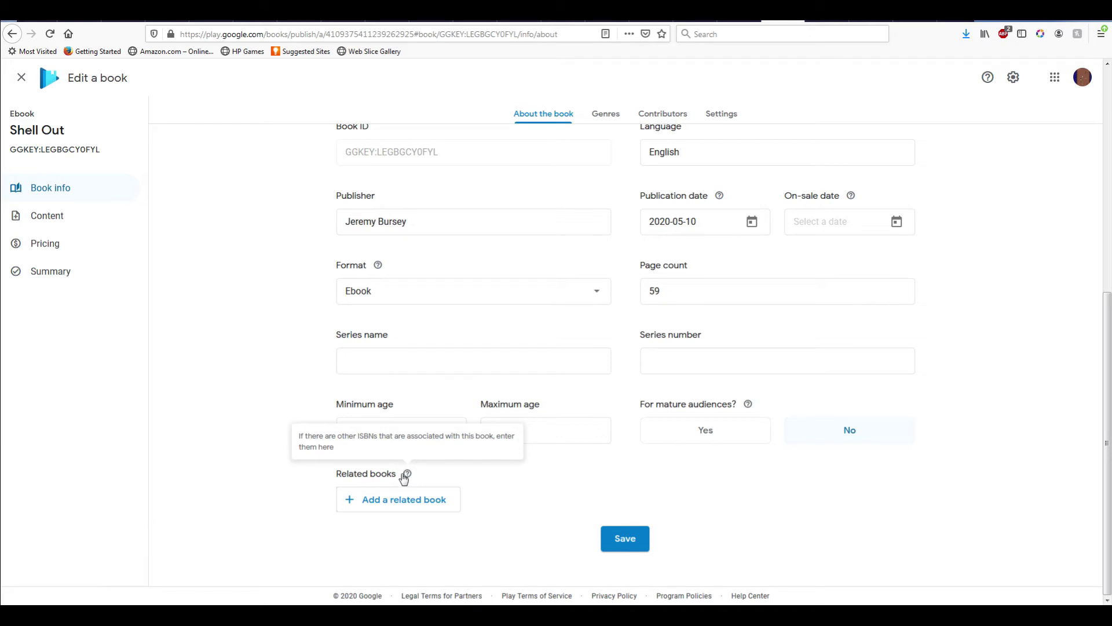
Step: Add a blank related book entry, examine its relationship and format options, and remove the entry
{"action": "left_click", "coordinate": [358, 503]}
{"action": "left_click", "coordinate": [357, 503]}
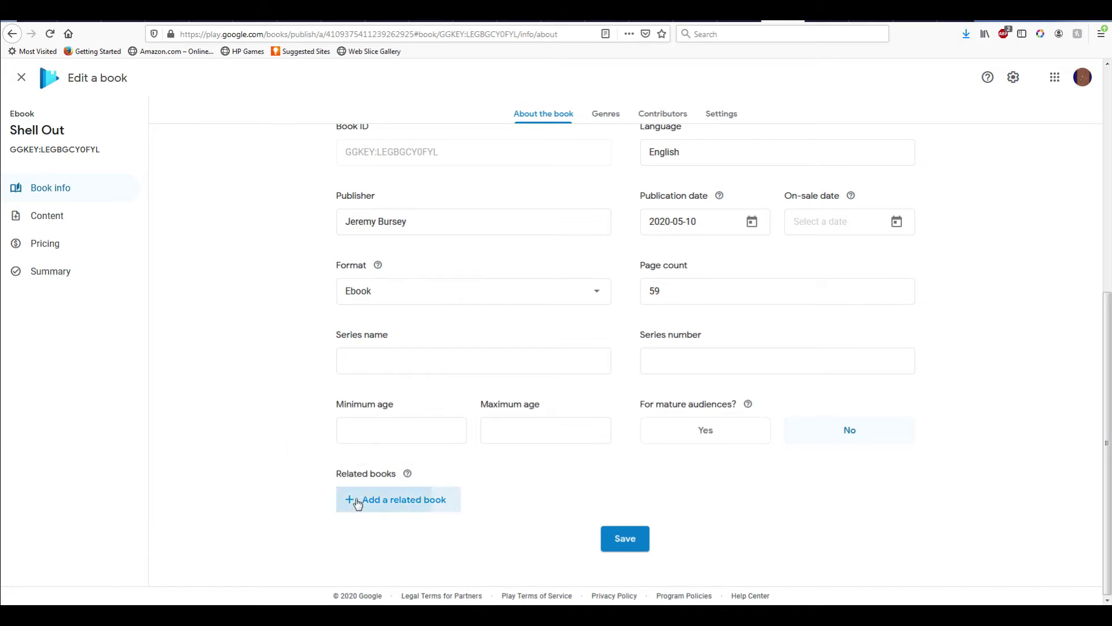
{"action": "scroll", "coordinate": [513, 523], "scroll_direction": "down", "scroll_amount": 1}
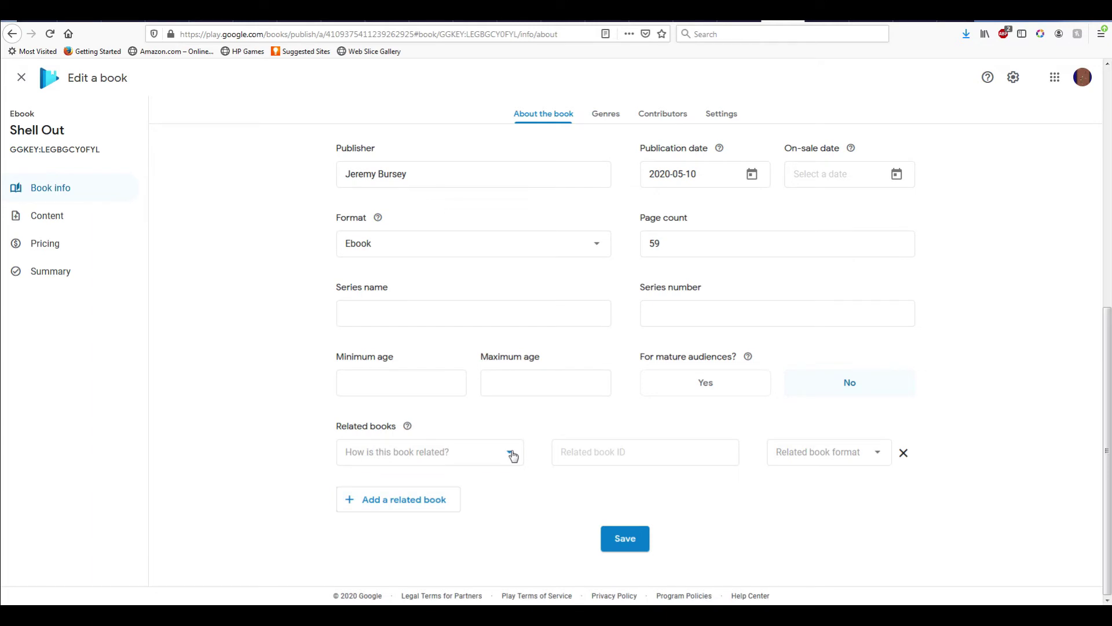
{"action": "left_click", "coordinate": [514, 454]}
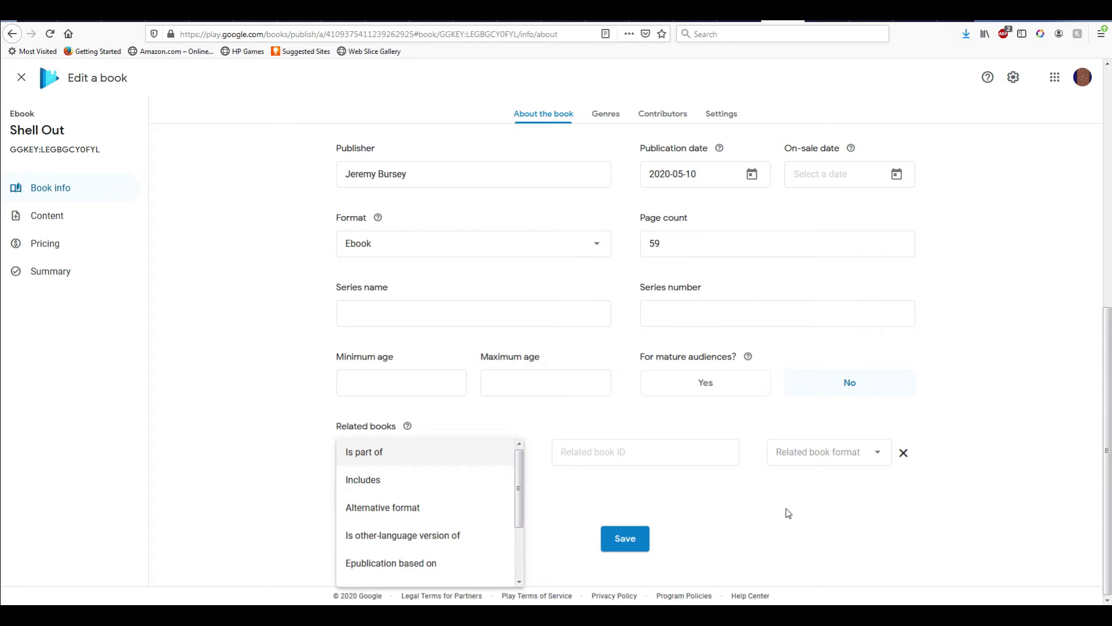
{"action": "left_click", "coordinate": [749, 506]}
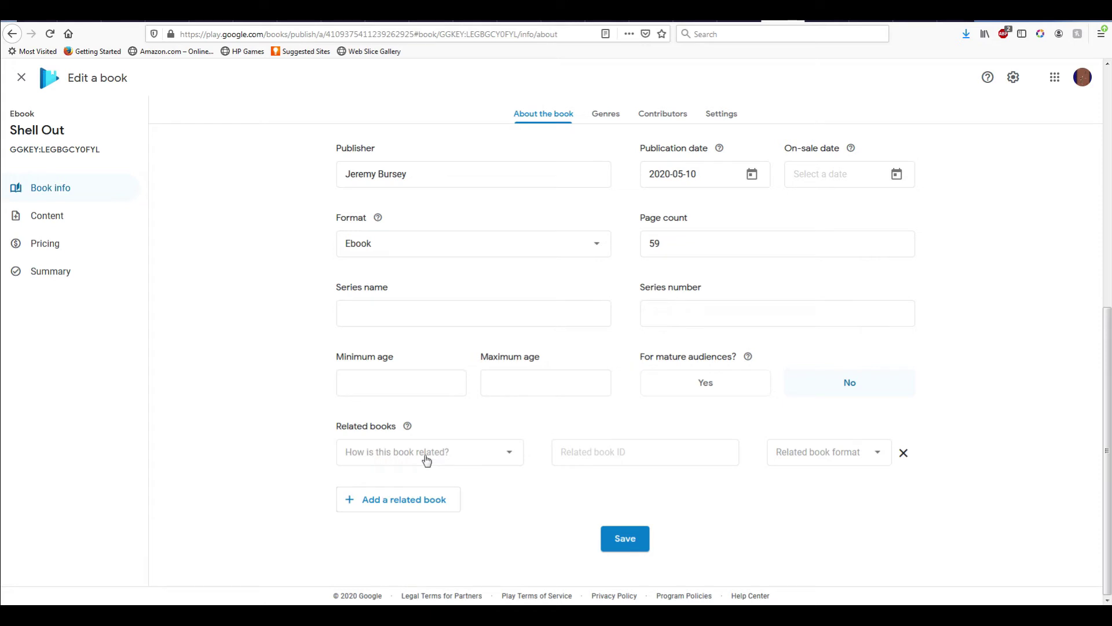
{"action": "left_click", "coordinate": [880, 456]}
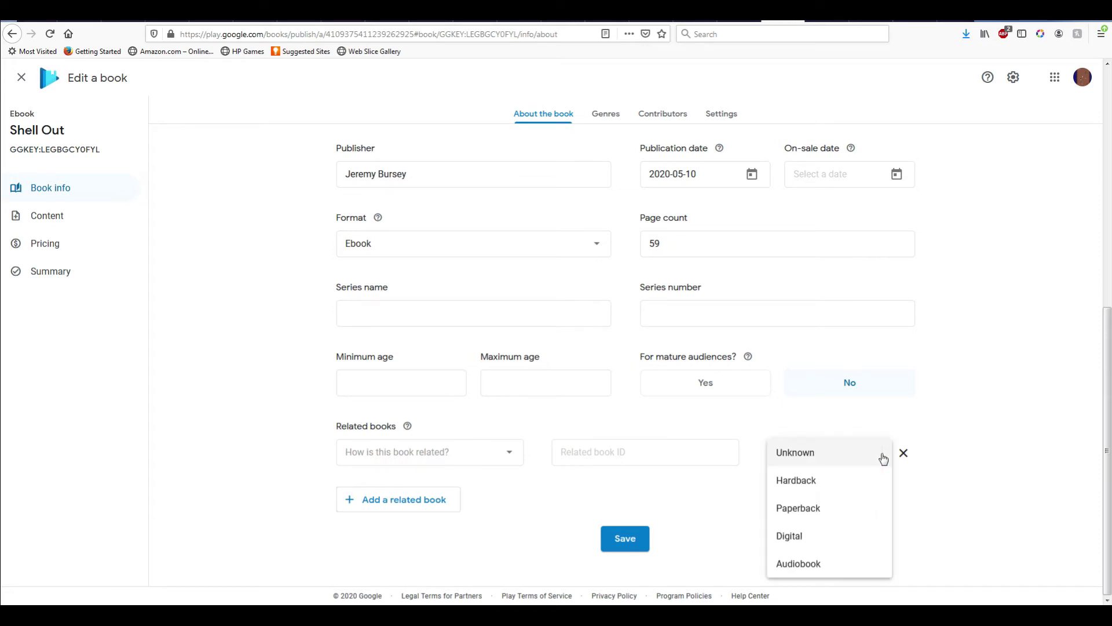
{"action": "left_click", "coordinate": [966, 412]}
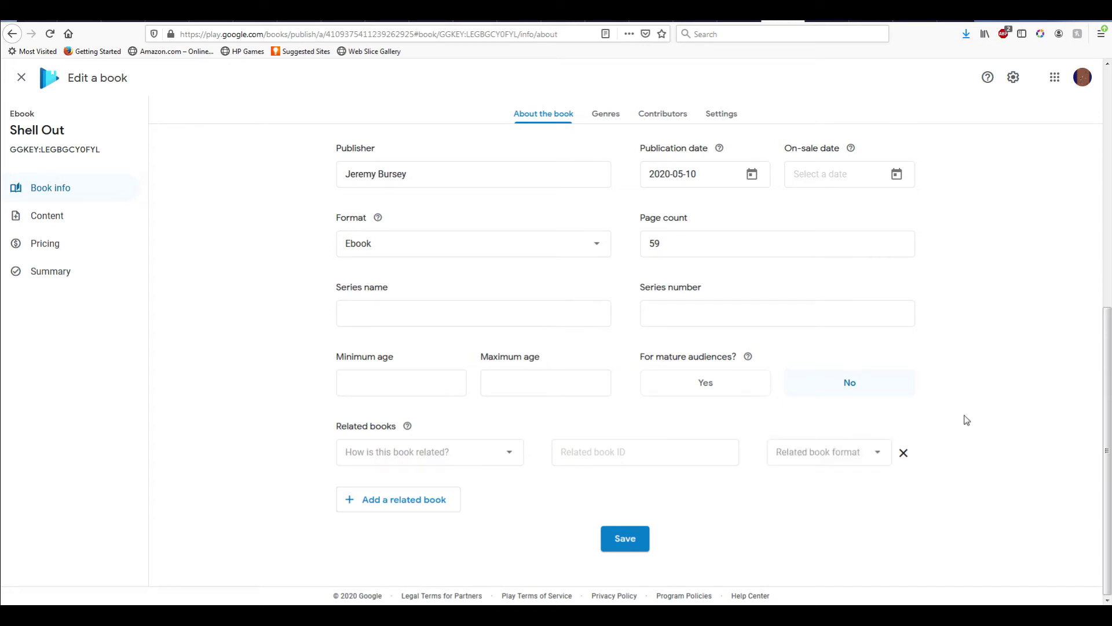
{"action": "left_click", "coordinate": [903, 453]}
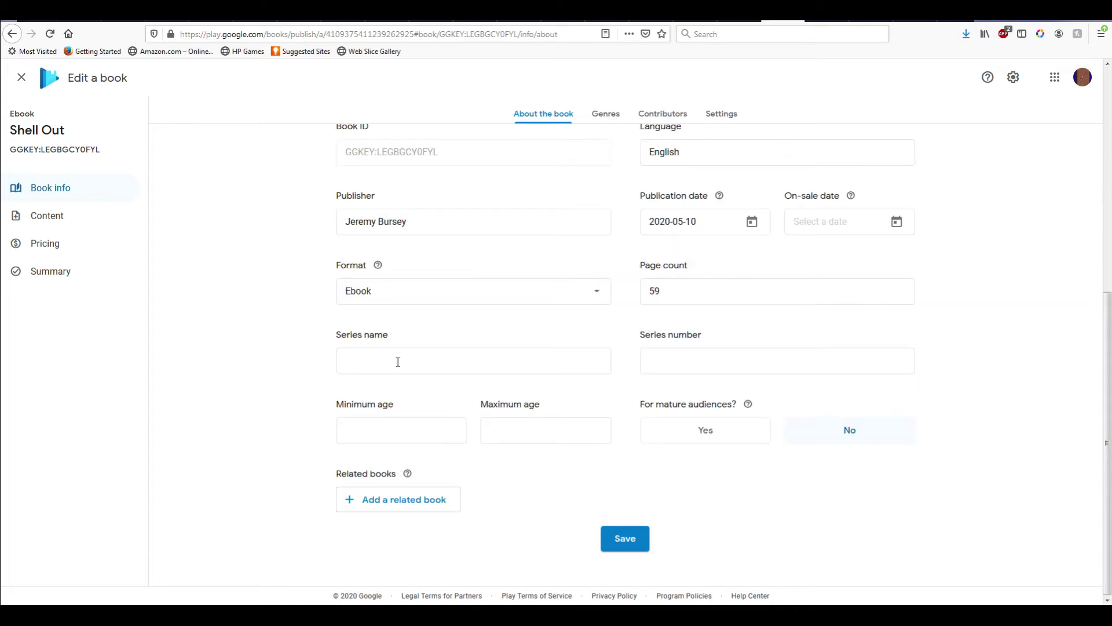
Step: Open the genres of Shell Out and examine the assigned genres and the classification systems available for the last one
{"action": "left_click", "coordinate": [605, 115]}
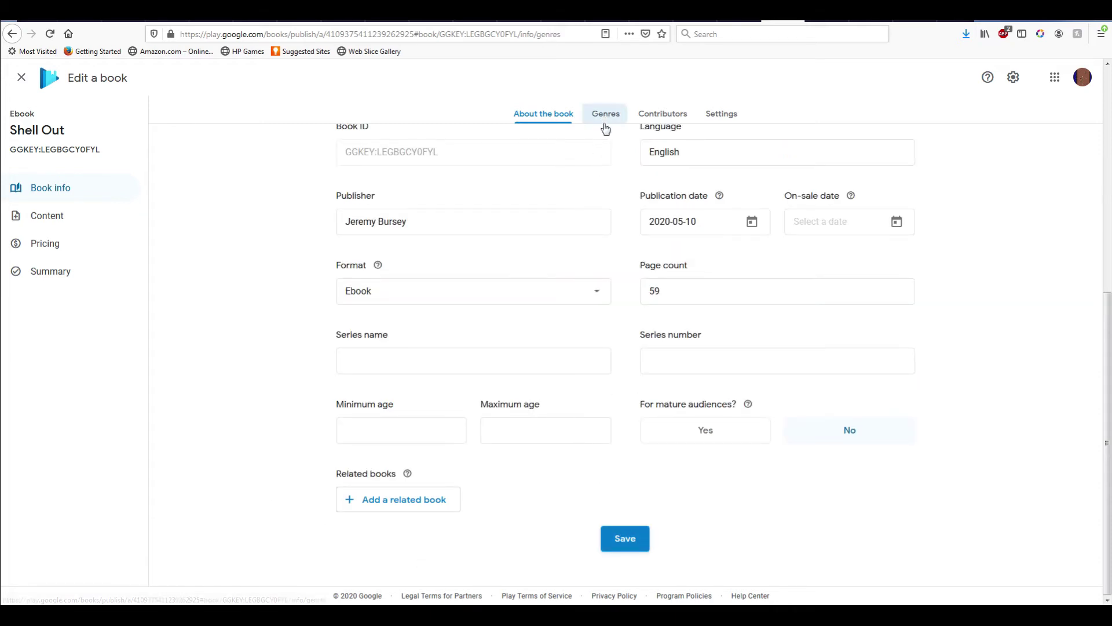
{"action": "scroll", "coordinate": [643, 348], "scroll_direction": "up", "scroll_amount": 1}
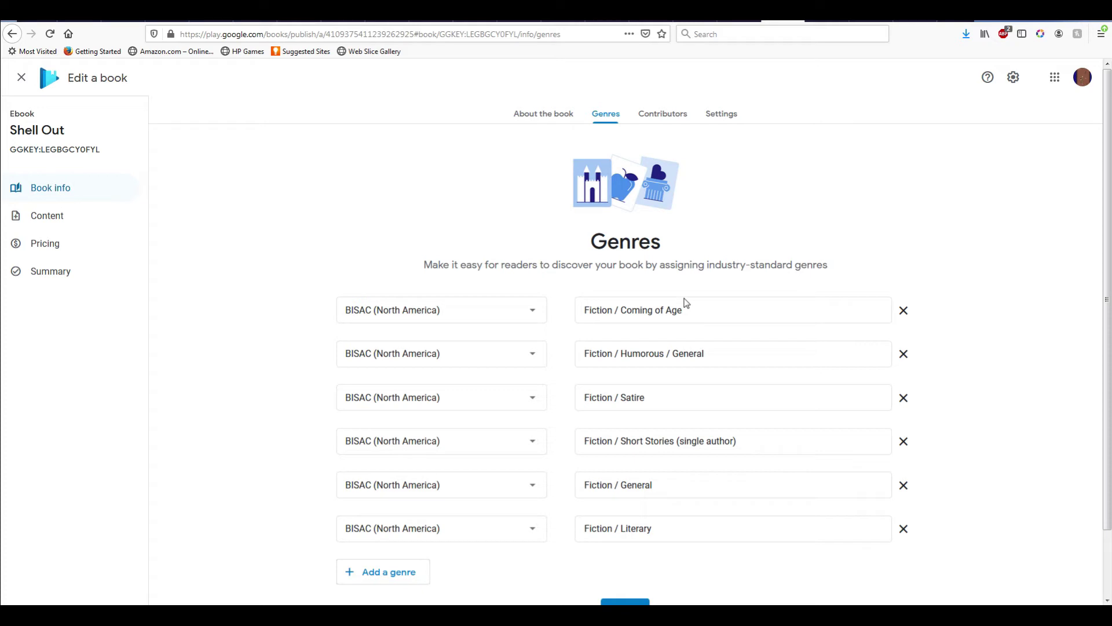
{"action": "scroll", "coordinate": [786, 490], "scroll_direction": "down", "scroll_amount": 1}
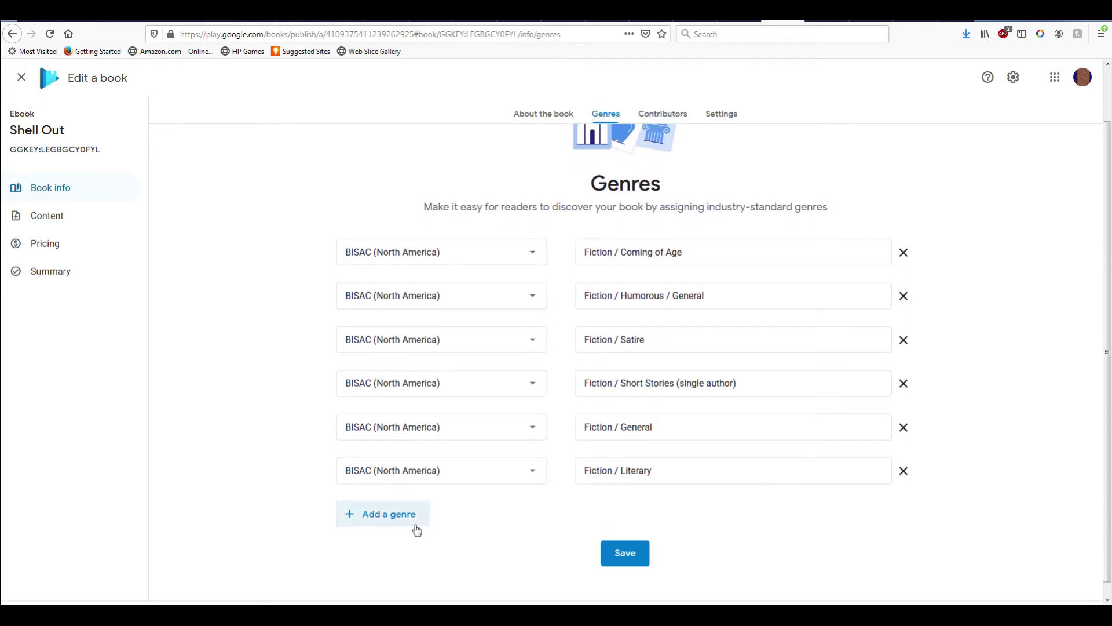
{"action": "left_click", "coordinate": [530, 471]}
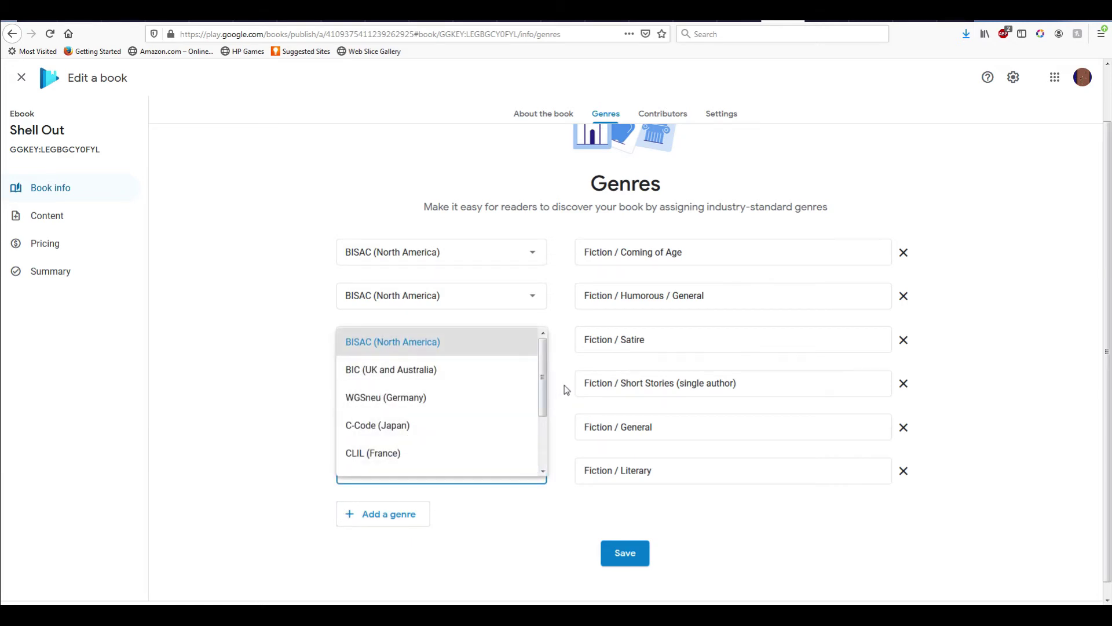
{"action": "left_click_drag", "start_coordinate": [542, 401], "coordinate": [546, 368]}
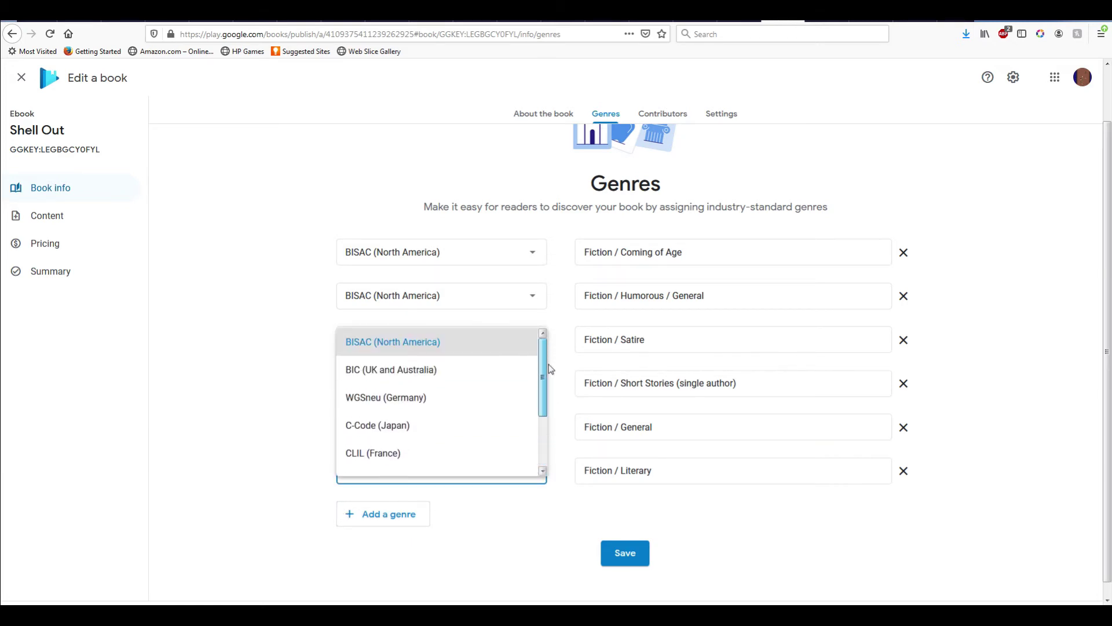
{"action": "left_click", "coordinate": [270, 483]}
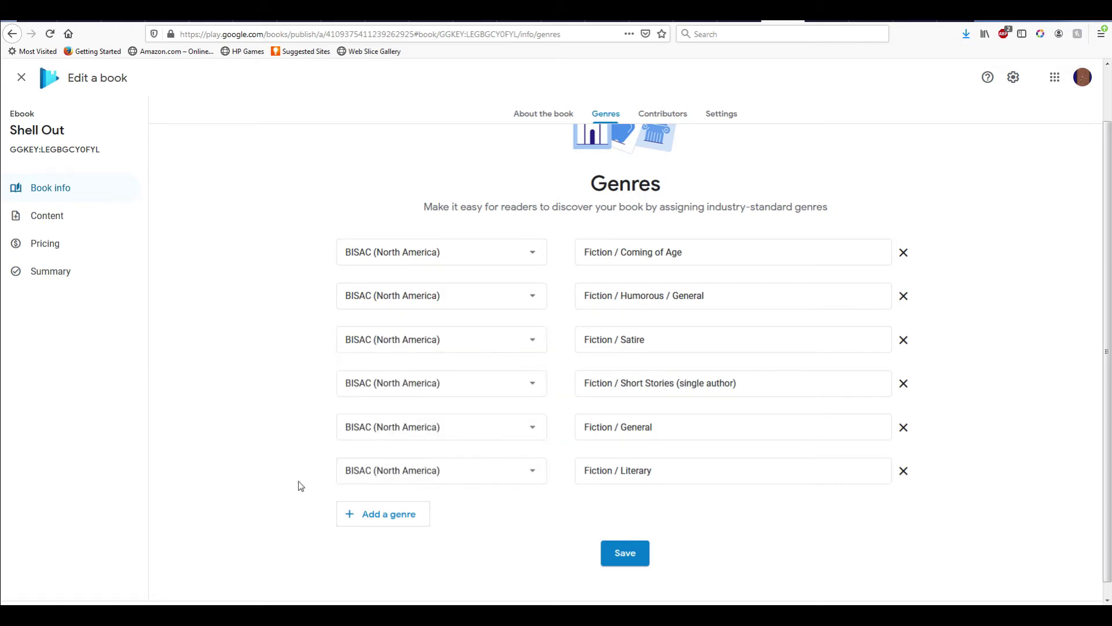
Step: Add another BISAC (North America) genre, look up "fiction" in the genre list, and choose Fiction / Animals
{"action": "left_click", "coordinate": [350, 516]}
{"action": "scroll", "coordinate": [470, 512], "scroll_direction": "down", "scroll_amount": 2}
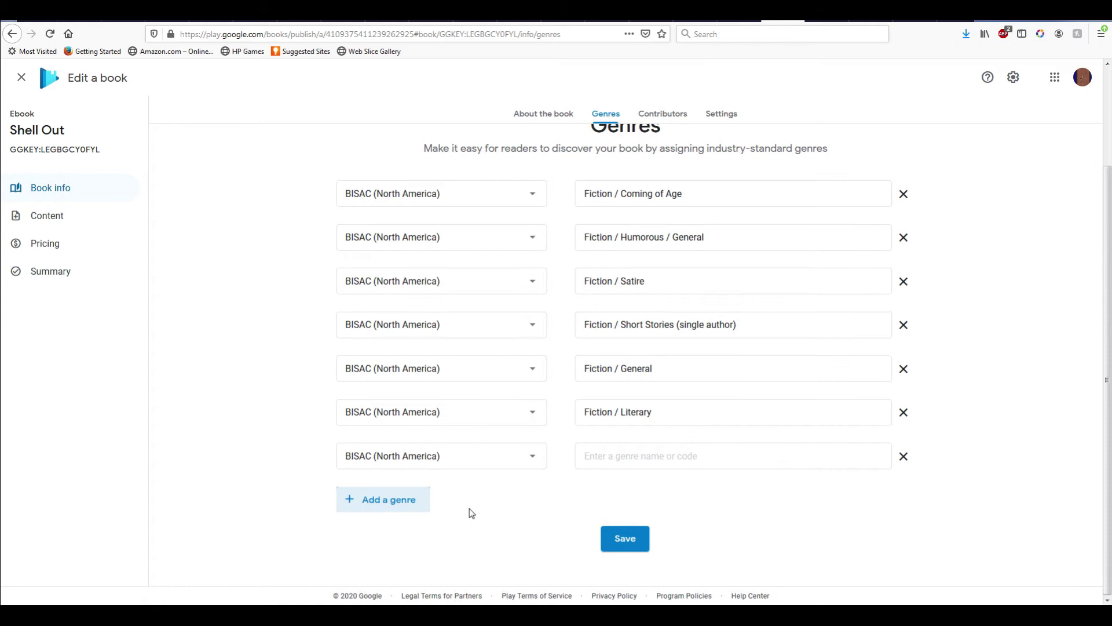
{"action": "left_click", "coordinate": [657, 457]}
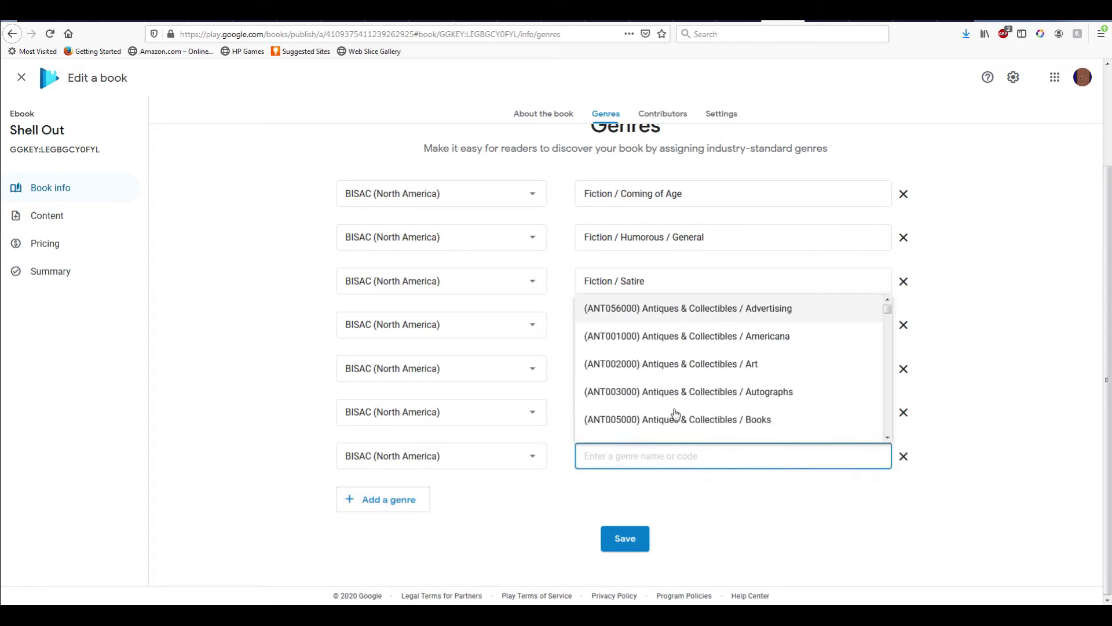
{"action": "scroll", "coordinate": [771, 354], "scroll_direction": "down", "scroll_amount": 5}
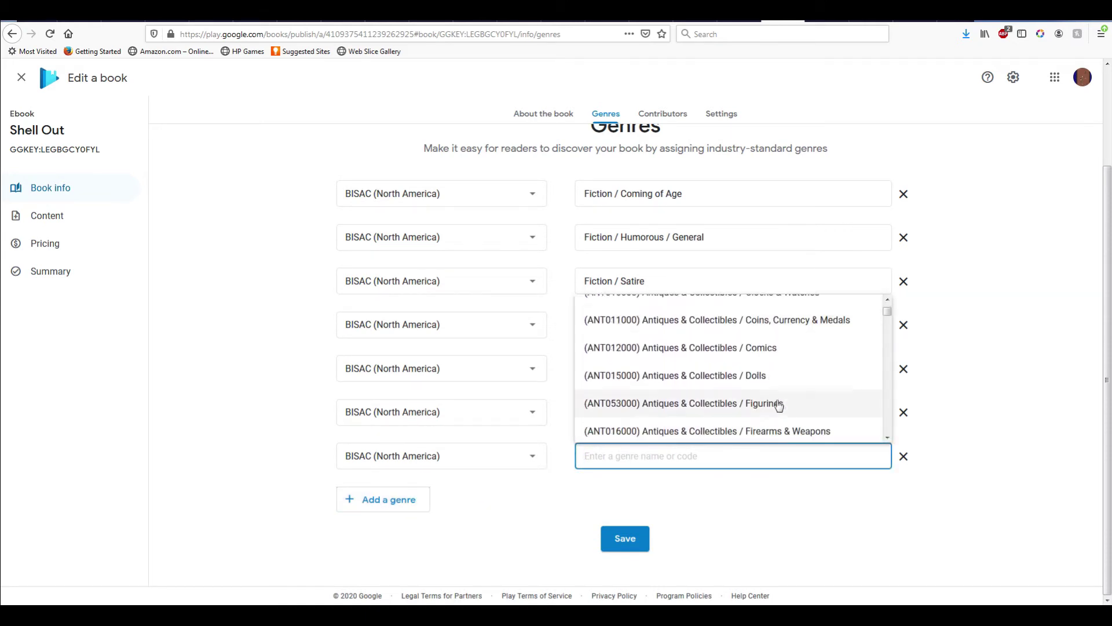
{"action": "scroll", "coordinate": [774, 400], "scroll_direction": "up", "scroll_amount": 5}
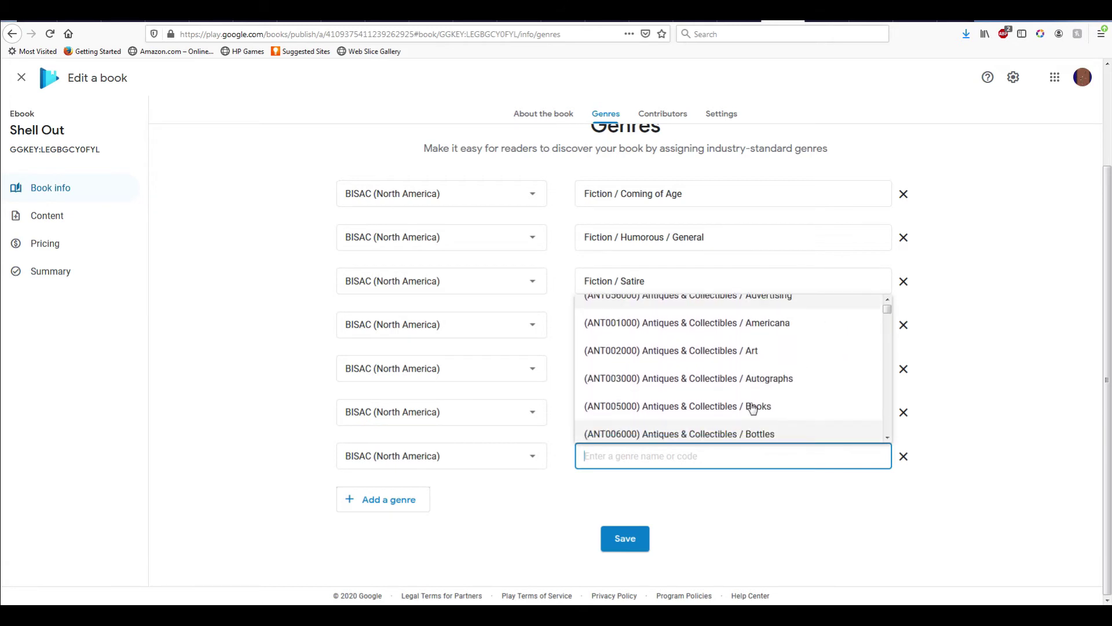
{"action": "left_click_drag", "start_coordinate": [887, 309], "coordinate": [892, 456]}
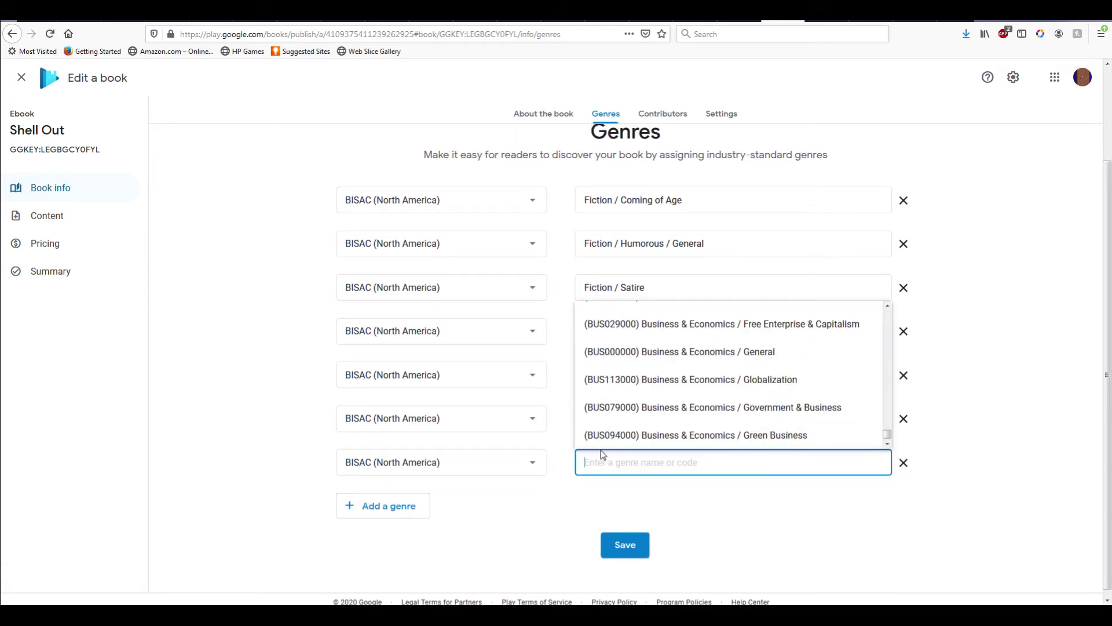
{"action": "type", "text": "fiction"}
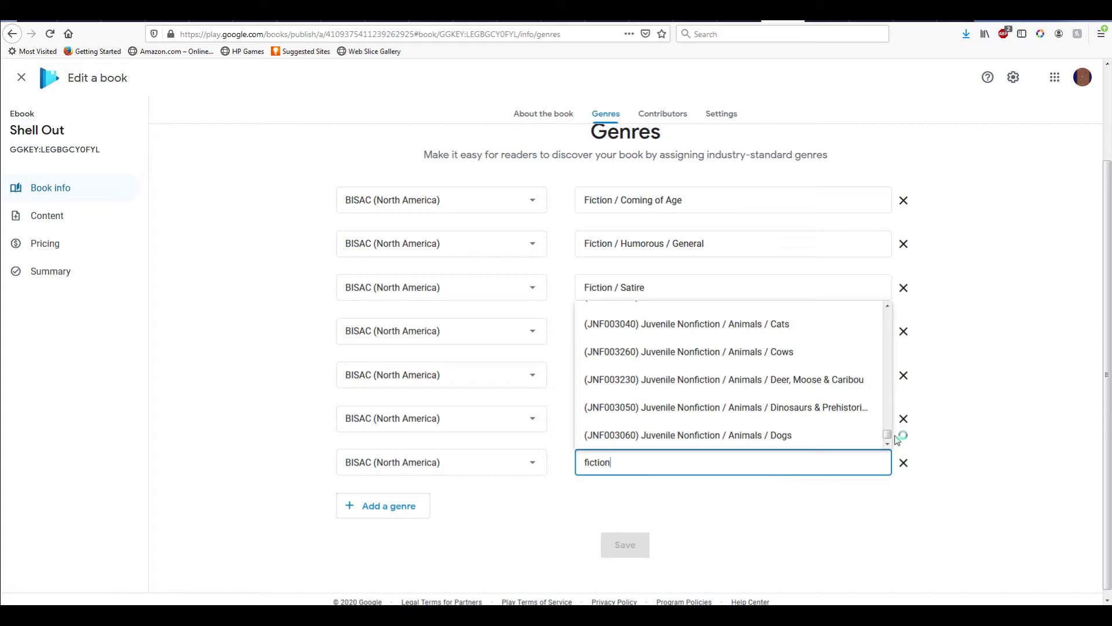
{"action": "left_click_drag", "start_coordinate": [887, 436], "coordinate": [887, 315]}
{"action": "scroll", "coordinate": [819, 380], "scroll_direction": "down", "scroll_amount": 10}
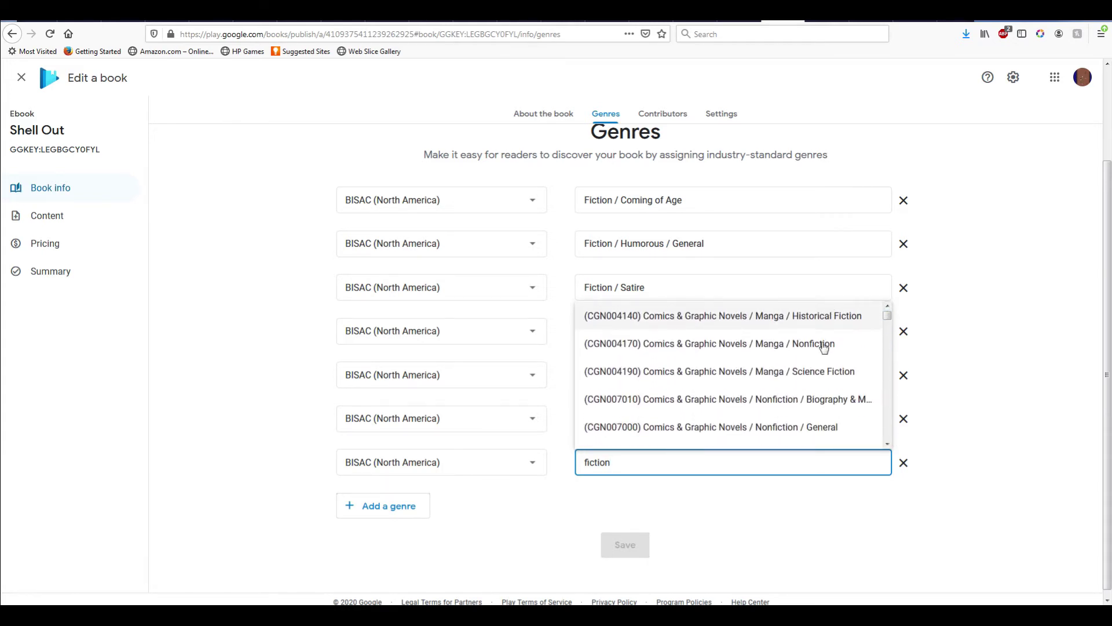
{"action": "scroll", "coordinate": [811, 411], "scroll_direction": "up", "scroll_amount": 2}
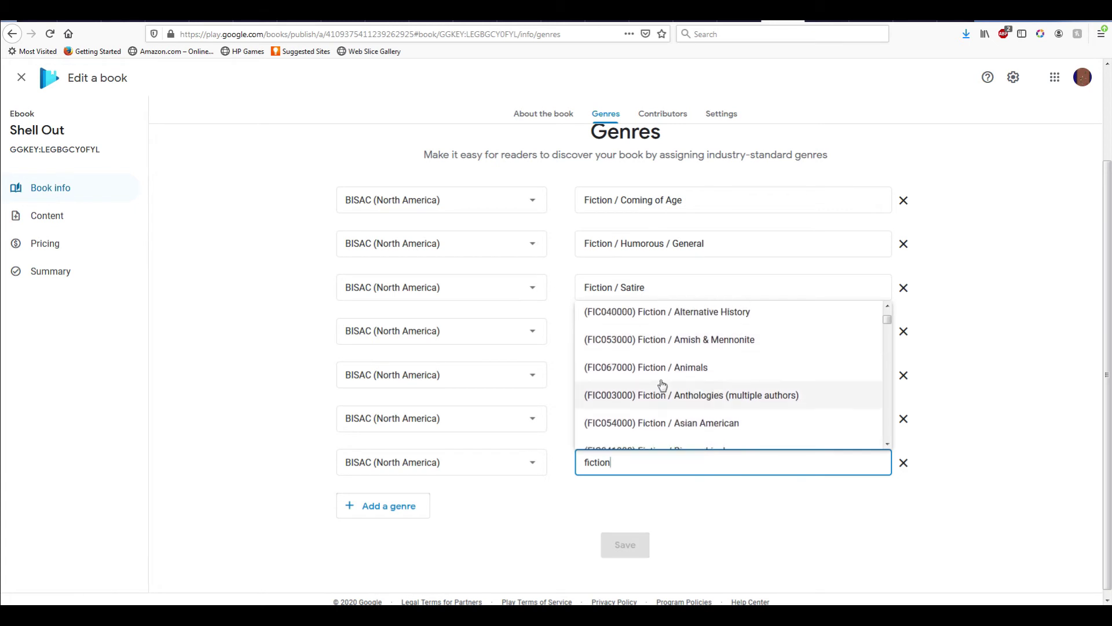
{"action": "left_click", "coordinate": [666, 376]}
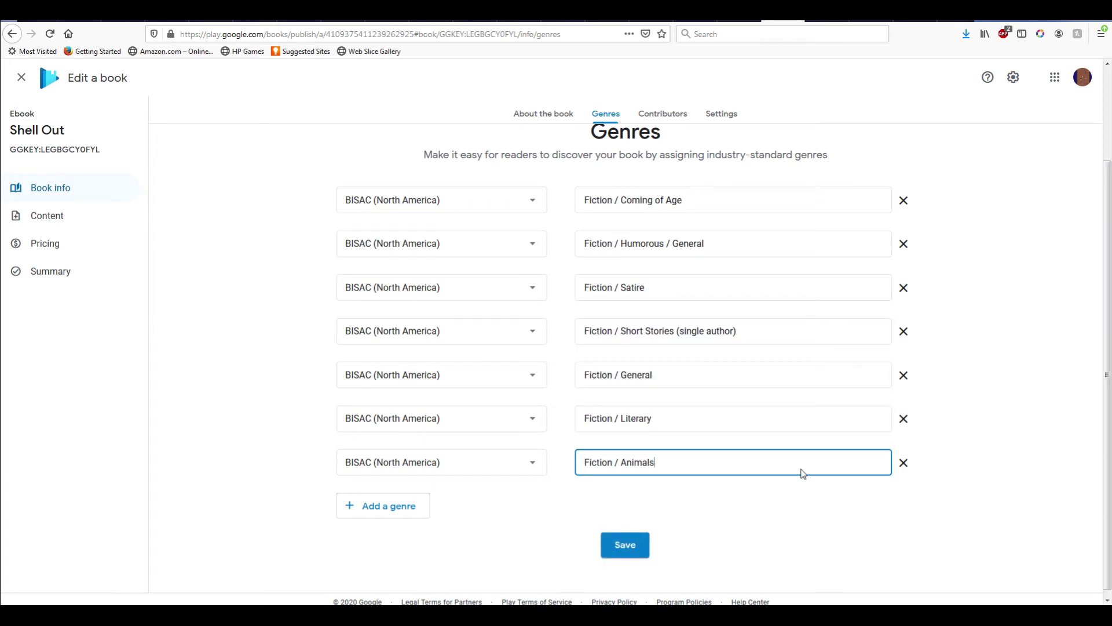
Step: Remove the Fiction / Animals genre and save the book's genres
{"action": "left_click", "coordinate": [905, 464]}
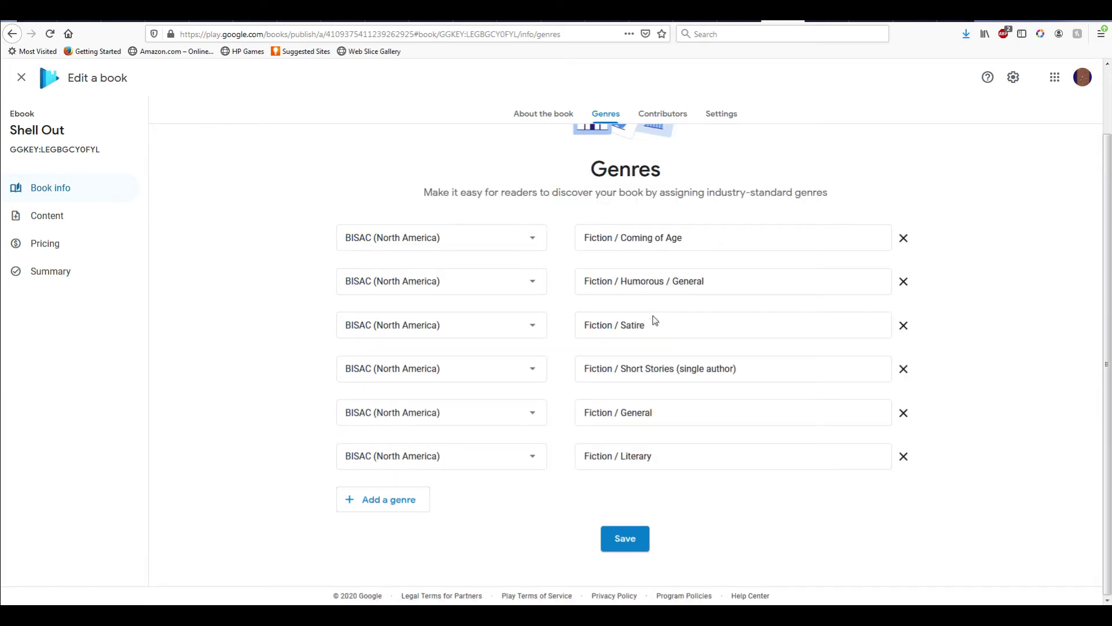
{"action": "left_click", "coordinate": [623, 540]}
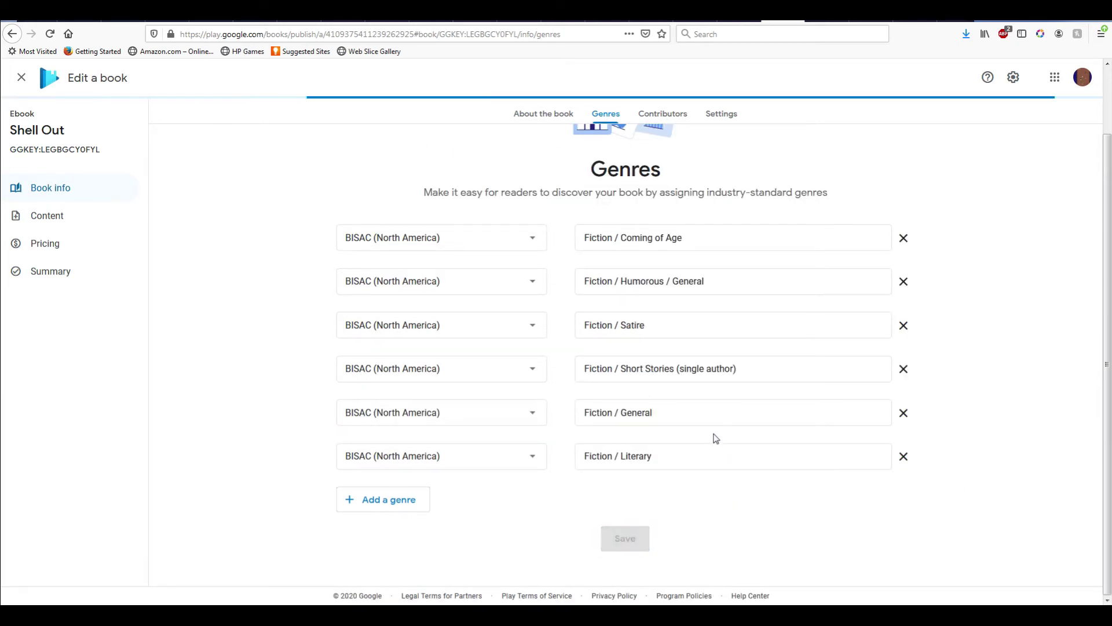
Step: Review the book's contributor details and its DRM encryption, preview limit and copy/paste limit settings
{"action": "left_click", "coordinate": [664, 115]}
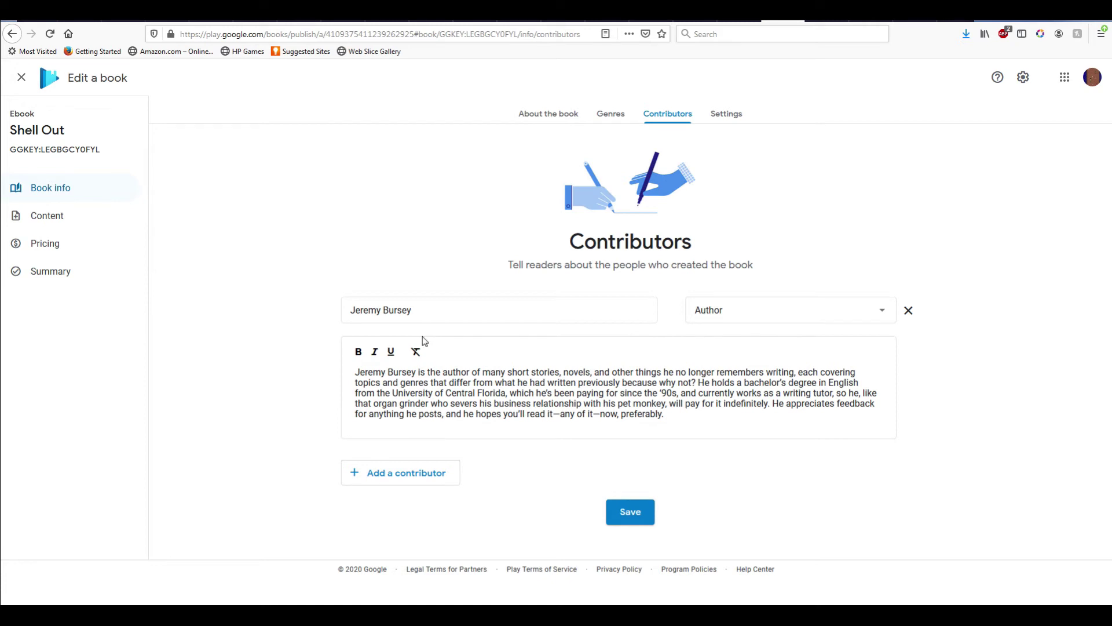
{"action": "left_click", "coordinate": [726, 114]}
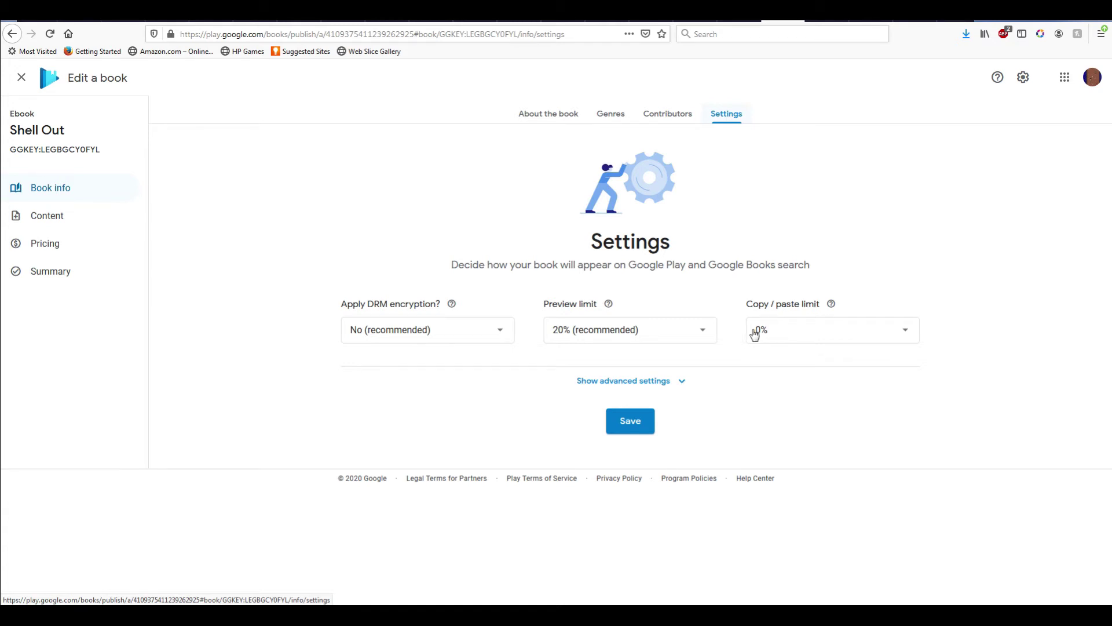
{"action": "mouse_move", "coordinate": [832, 306]}
Step: Show the advanced settings, review the Google Play Books and Google Books search options, and save the settings
{"action": "left_click", "coordinate": [682, 384]}
{"action": "scroll", "coordinate": [258, 397], "scroll_direction": "down", "scroll_amount": 3}
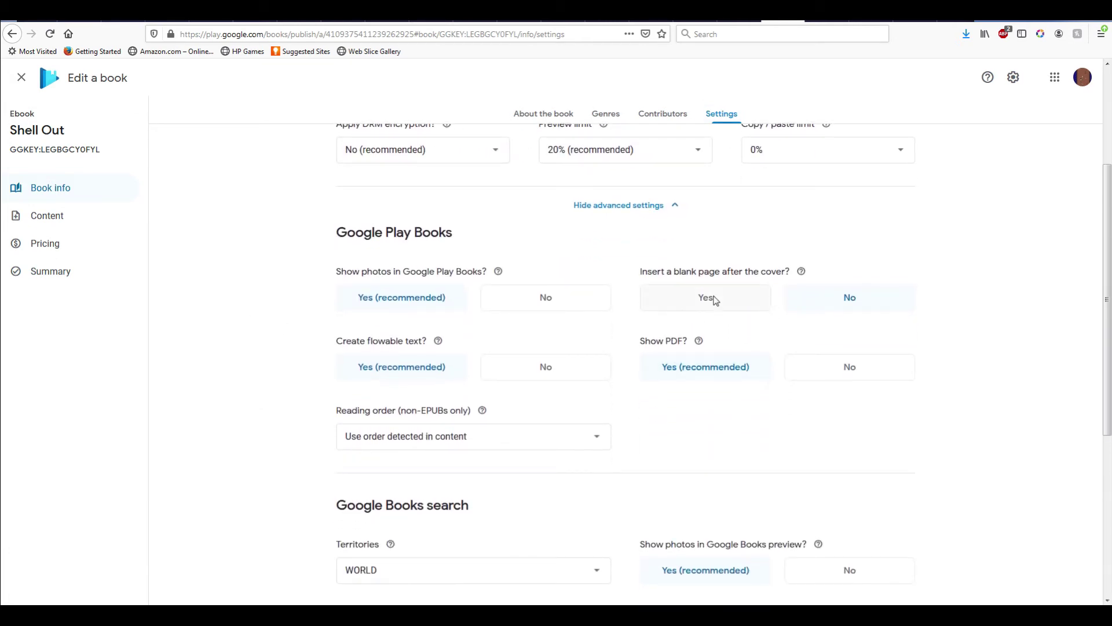
{"action": "scroll", "coordinate": [261, 439], "scroll_direction": "down", "scroll_amount": 2}
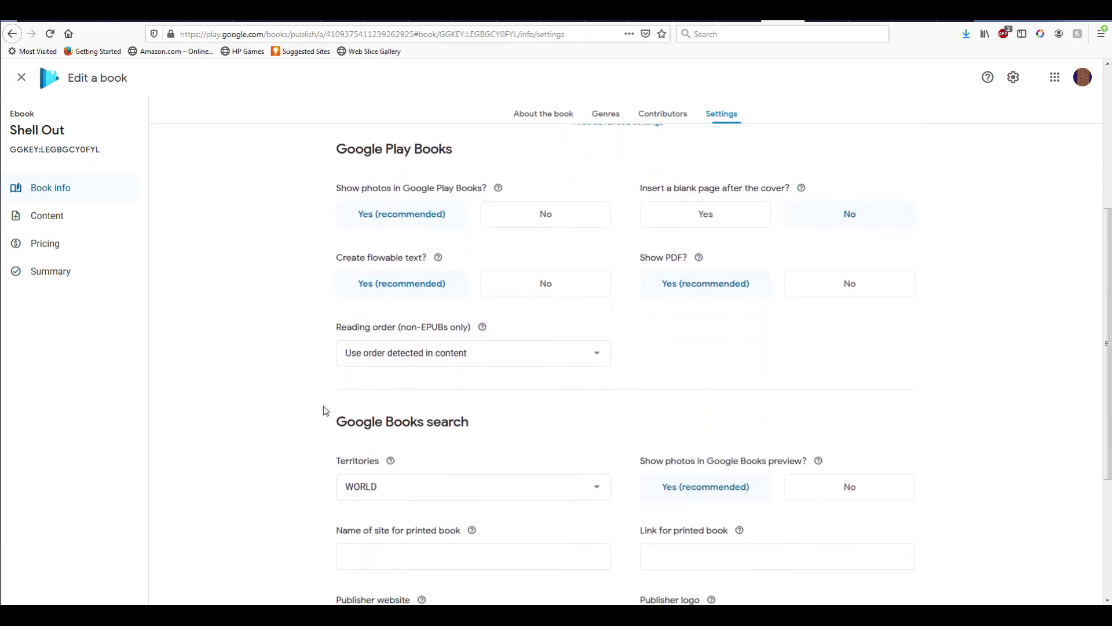
{"action": "scroll", "coordinate": [539, 412], "scroll_direction": "down", "scroll_amount": 3}
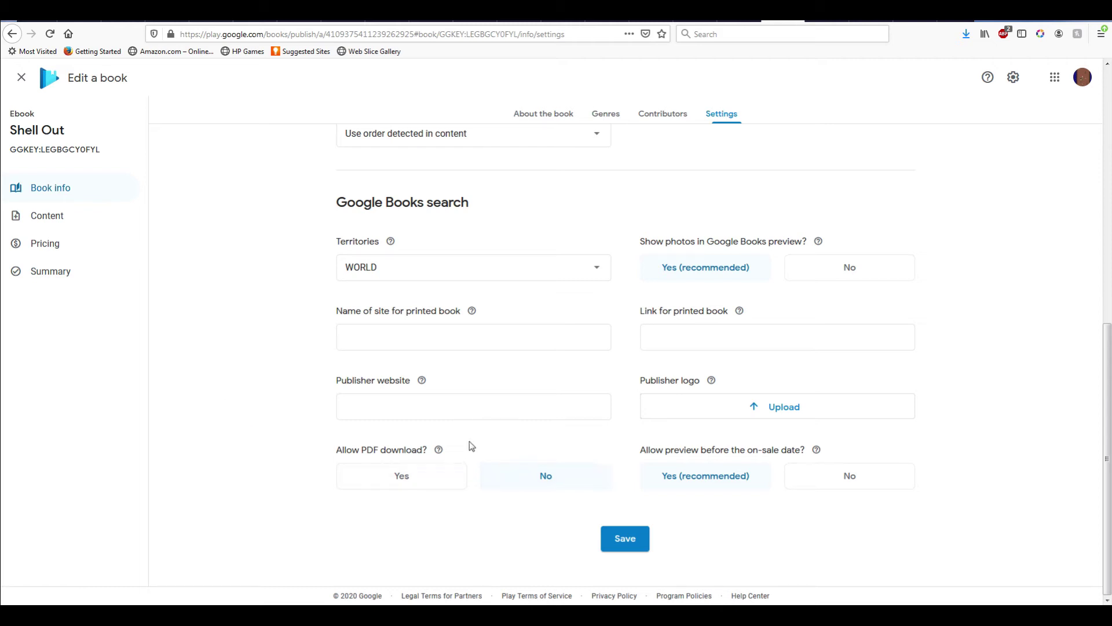
{"action": "left_click", "coordinate": [624, 542]}
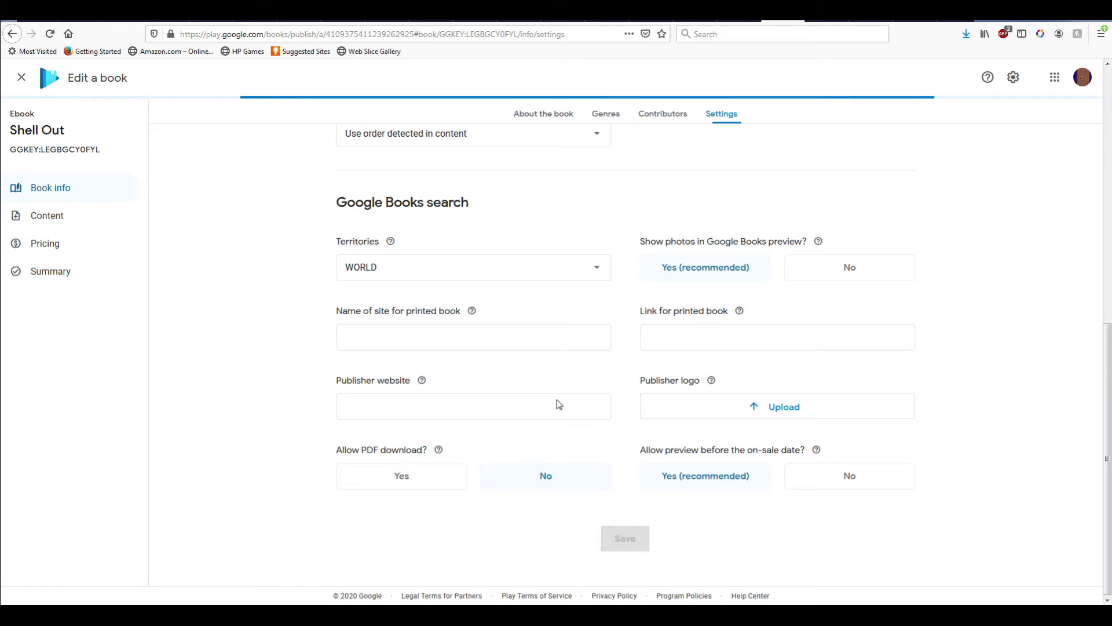
Step: Open the content of Shell Out and review its processed content, cover files and past files
{"action": "left_click", "coordinate": [64, 220]}
{"action": "scroll", "coordinate": [568, 409], "scroll_direction": "down", "scroll_amount": 3}
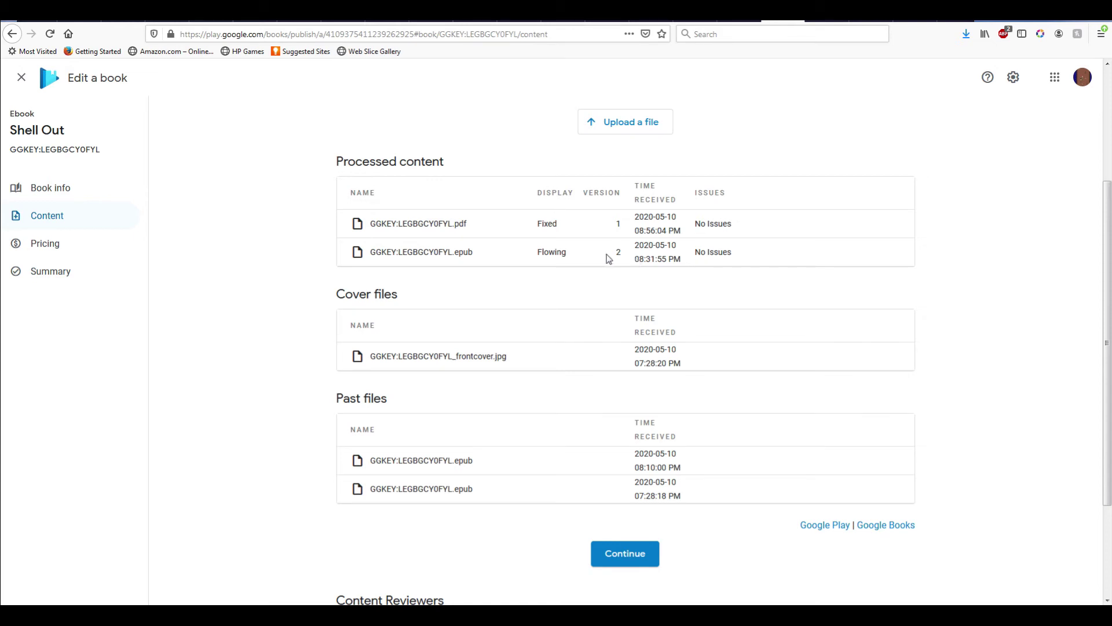
{"action": "scroll", "coordinate": [632, 256], "scroll_direction": "up", "scroll_amount": 1}
{"action": "scroll", "coordinate": [632, 257], "scroll_direction": "up", "scroll_amount": 4}
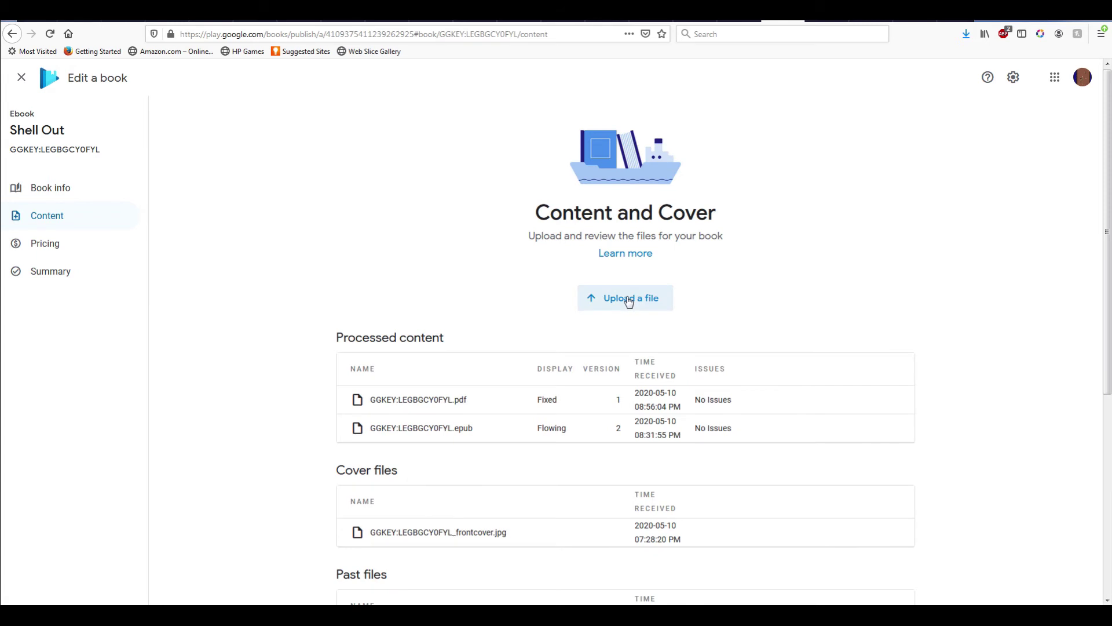
Step: Upload the Shell Out EPUB file together with Shell Out--2015 (for pdf conversion 2).pdf as the book's content
{"action": "left_click", "coordinate": [635, 300]}
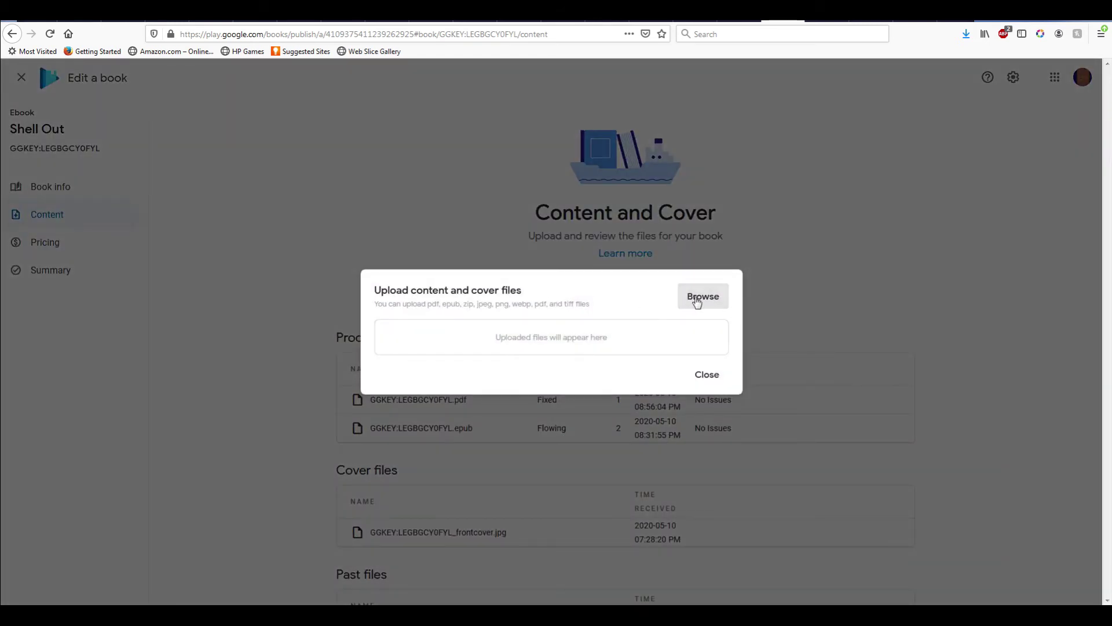
{"action": "left_click", "coordinate": [697, 302]}
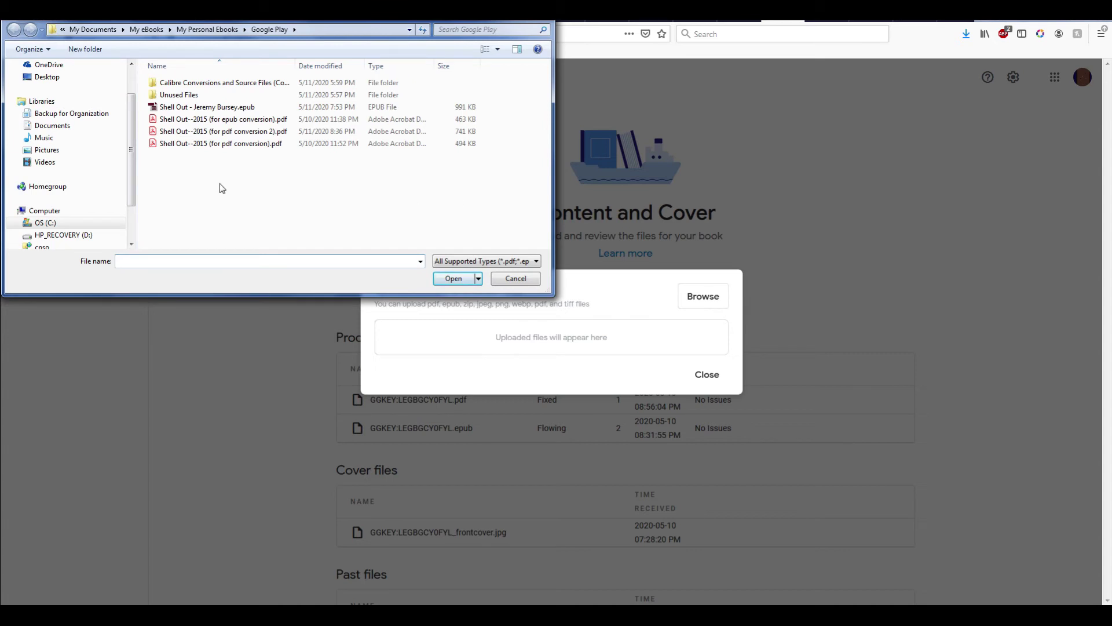
{"action": "left_click", "coordinate": [231, 110]}
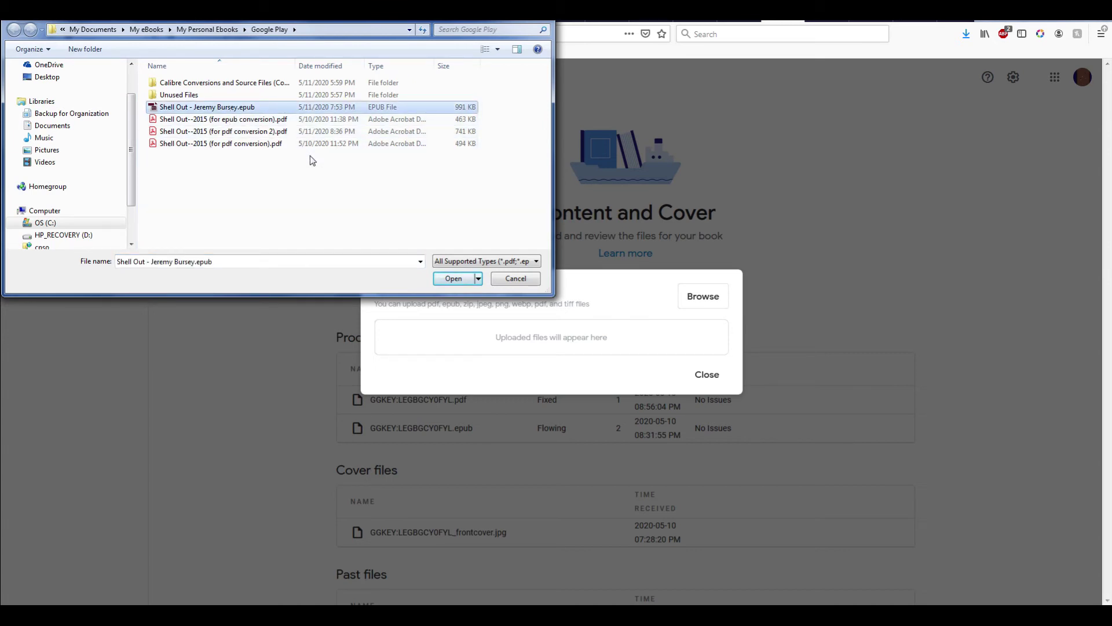
{"action": "left_click", "coordinate": [252, 132], "text": "ctrl"}
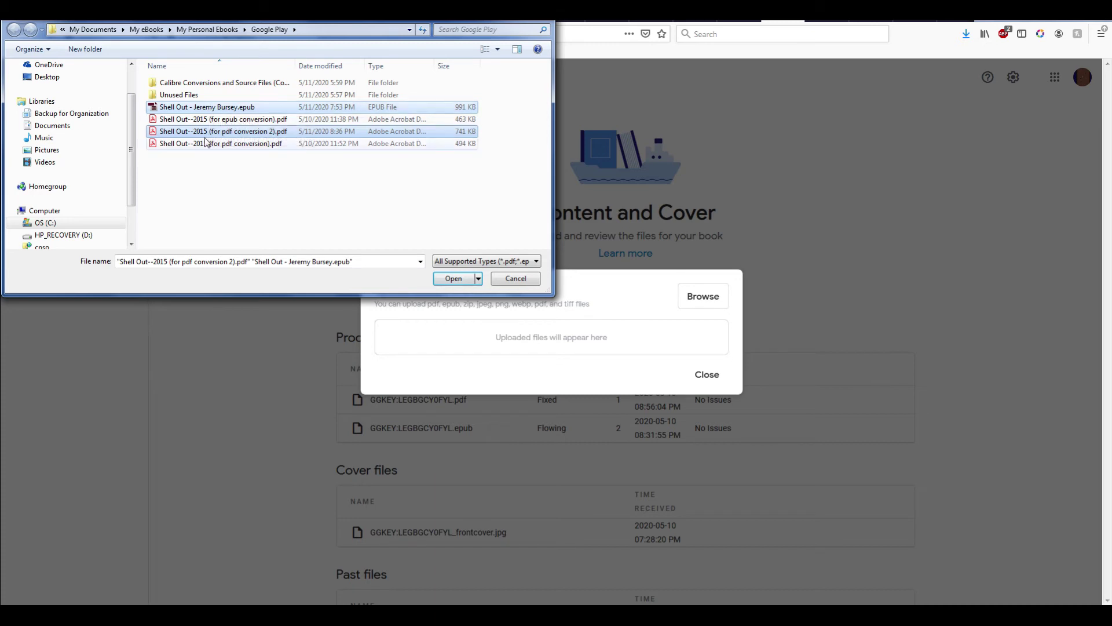
{"action": "left_click", "coordinate": [454, 279]}
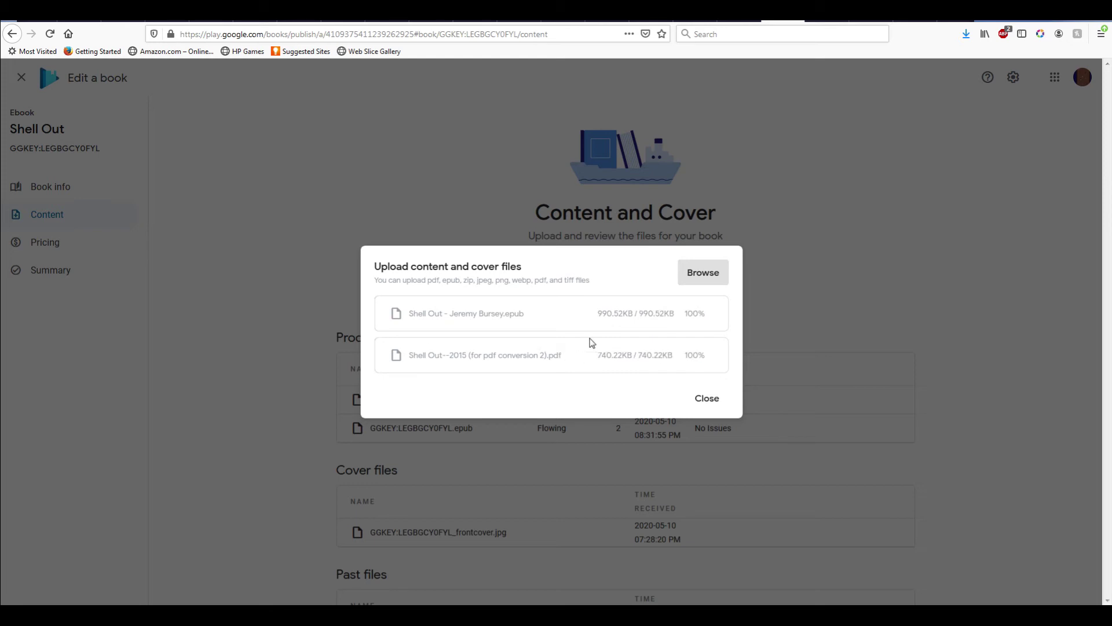
{"action": "left_click", "coordinate": [707, 398]}
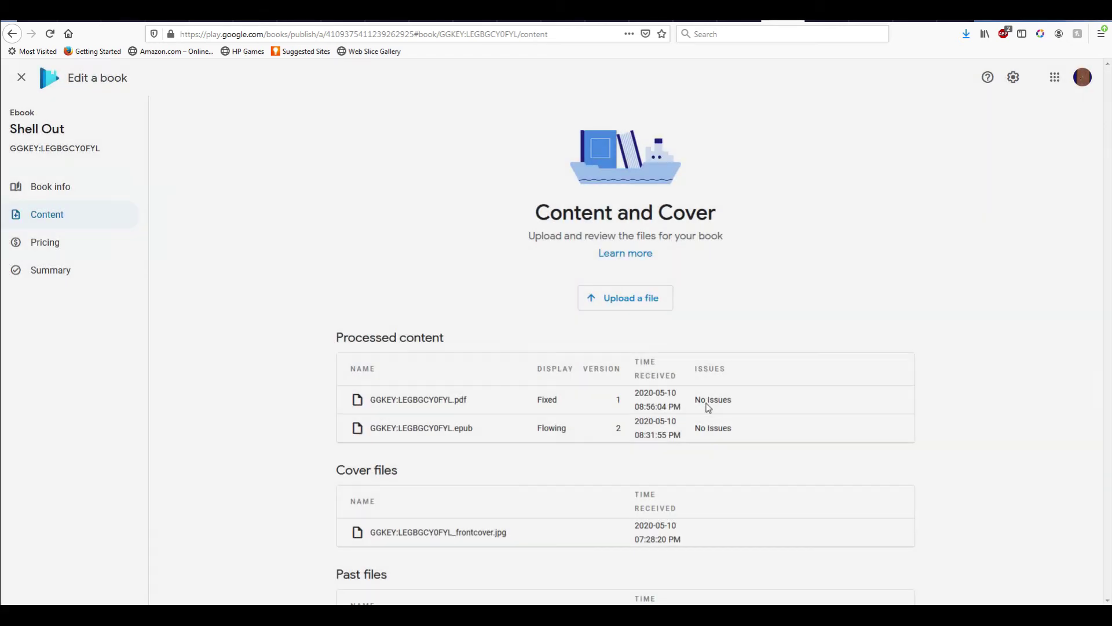
Step: Examine the pending, processed, cover and past files of the book and its content reviewers section
{"action": "scroll", "coordinate": [822, 449], "scroll_direction": "down", "scroll_amount": 1}
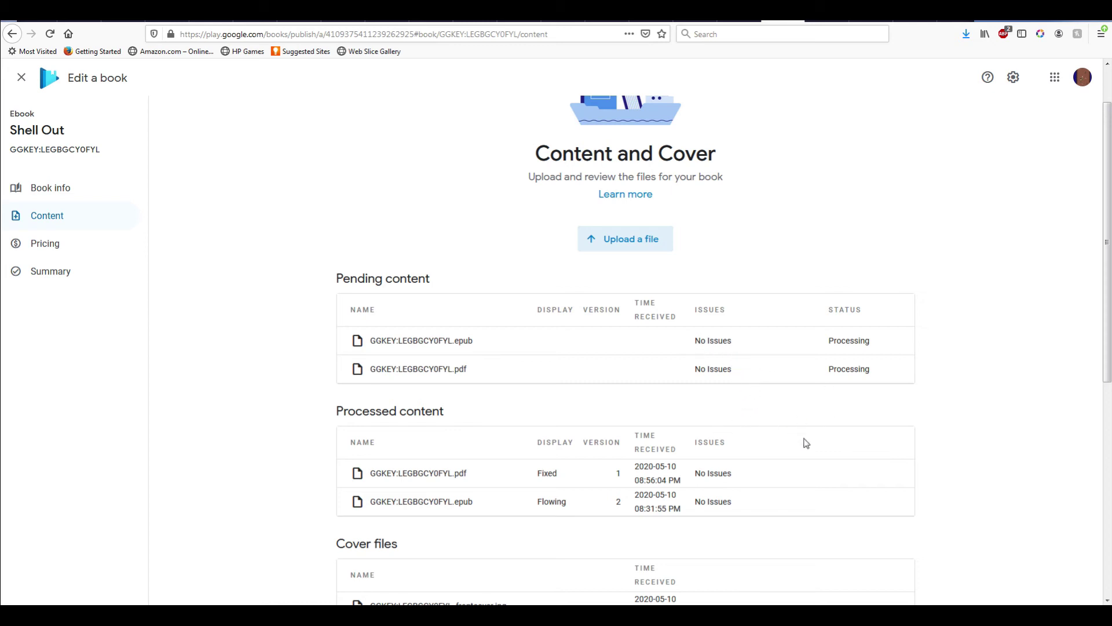
{"action": "scroll", "coordinate": [837, 464], "scroll_direction": "down", "scroll_amount": 1}
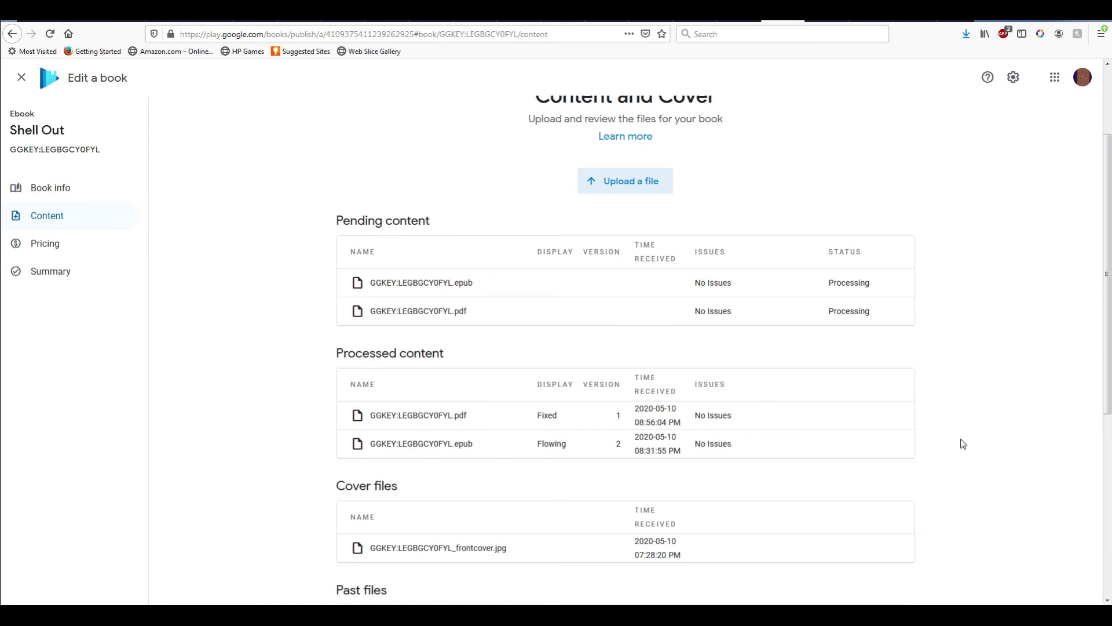
{"action": "scroll", "coordinate": [963, 444], "scroll_direction": "down", "scroll_amount": 2}
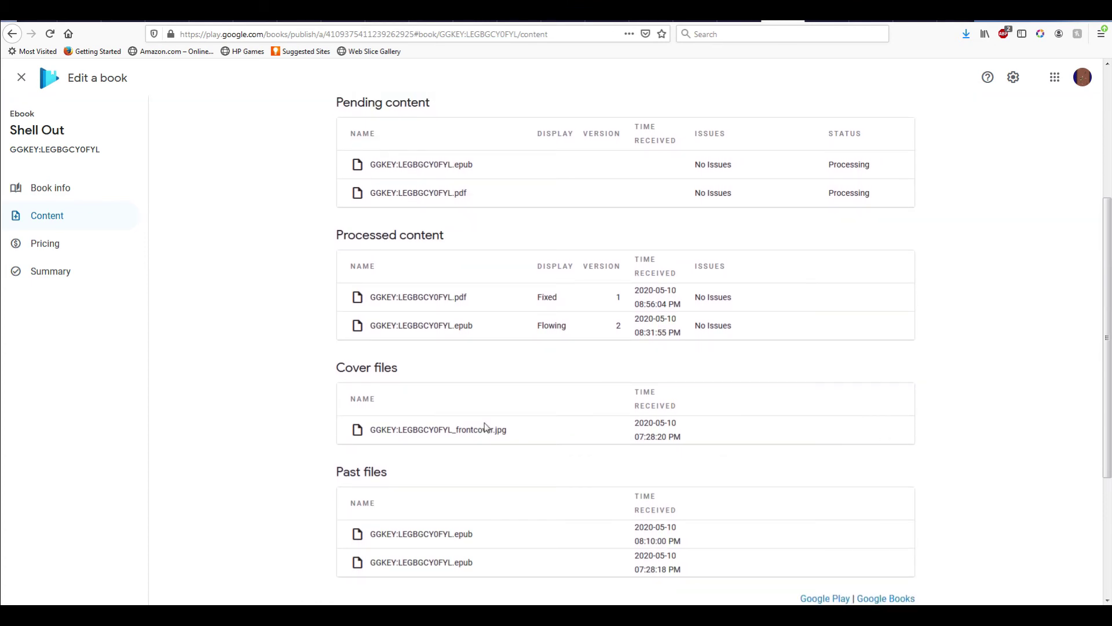
{"action": "scroll", "coordinate": [519, 497], "scroll_direction": "up", "scroll_amount": 1}
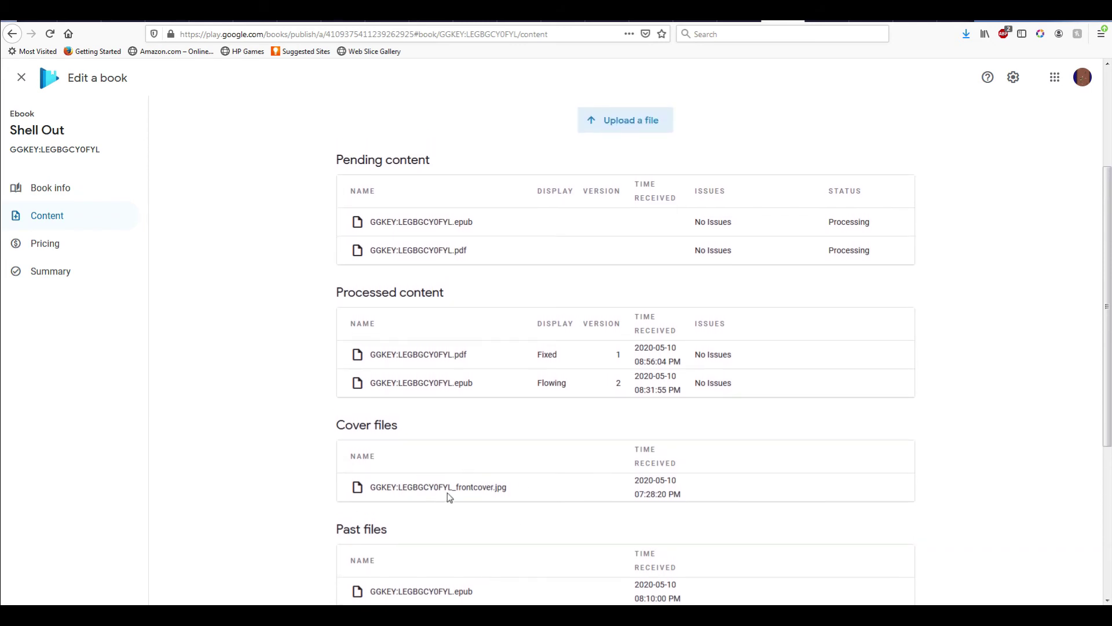
{"action": "scroll", "coordinate": [787, 531], "scroll_direction": "up", "scroll_amount": 1}
{"action": "scroll", "coordinate": [787, 530], "scroll_direction": "up", "scroll_amount": 2}
{"action": "scroll", "coordinate": [642, 504], "scroll_direction": "down", "scroll_amount": 1}
{"action": "scroll", "coordinate": [641, 505], "scroll_direction": "down", "scroll_amount": 1}
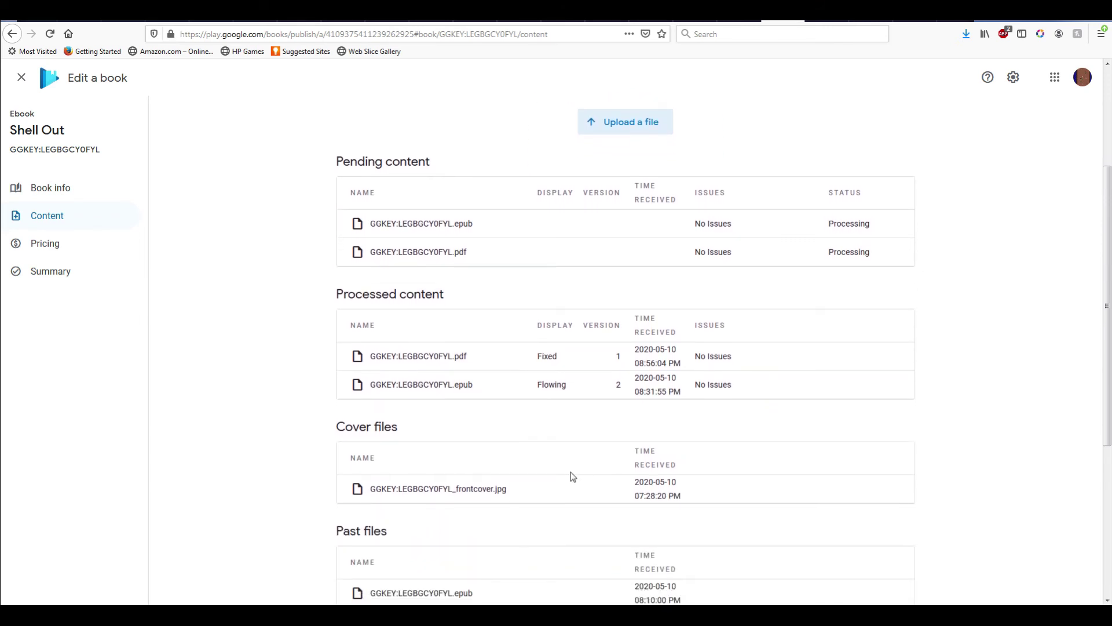
{"action": "scroll", "coordinate": [608, 461], "scroll_direction": "up", "scroll_amount": 3}
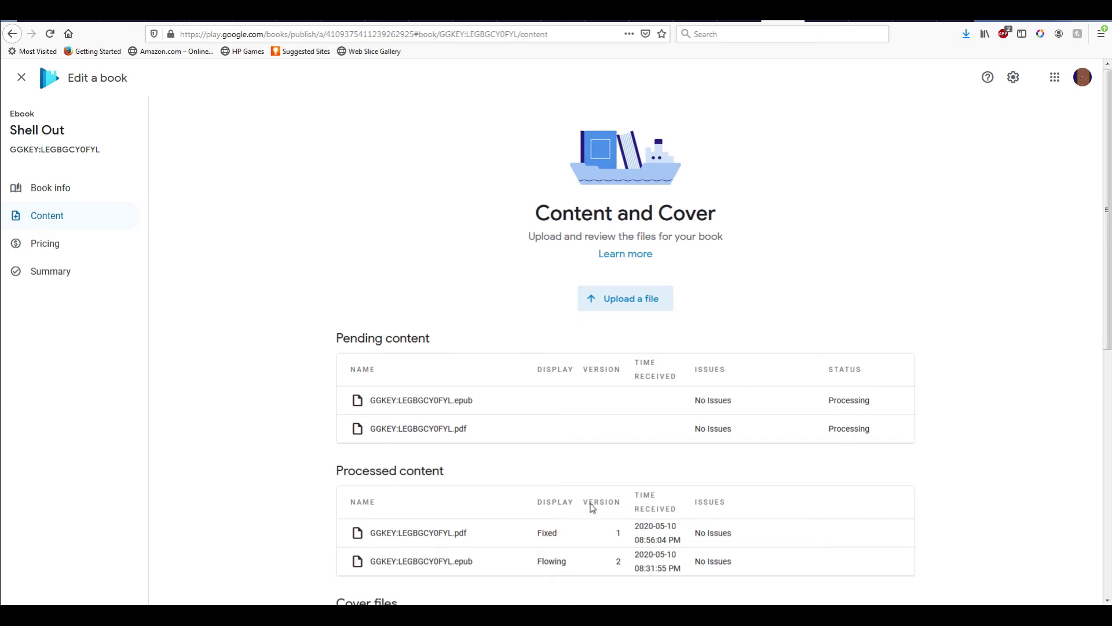
{"action": "scroll", "coordinate": [592, 508], "scroll_direction": "down", "scroll_amount": 3}
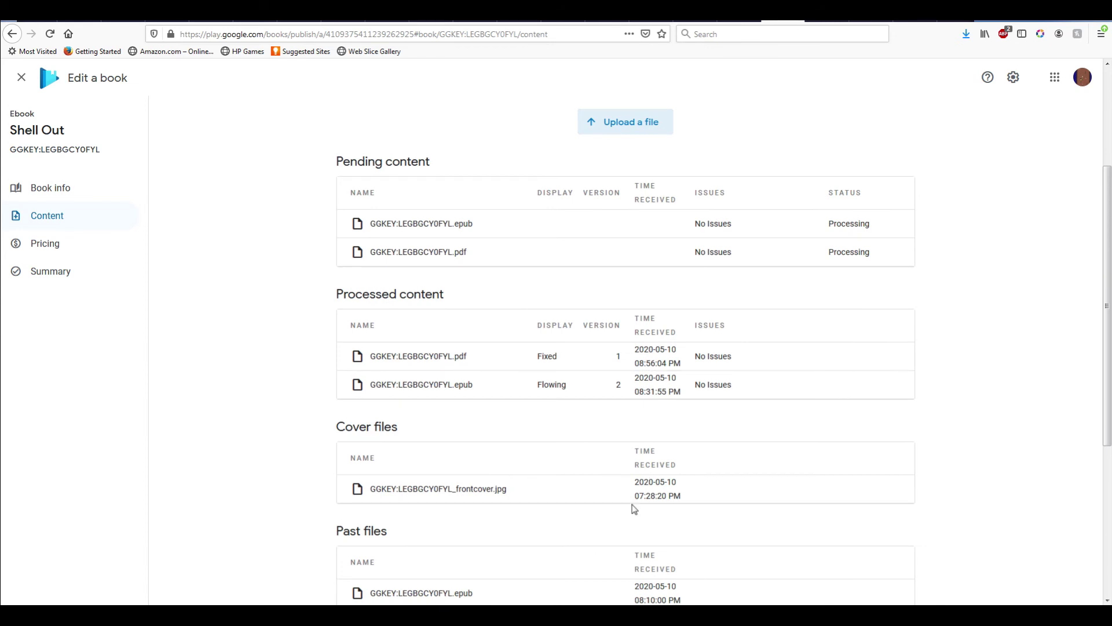
{"action": "scroll", "coordinate": [754, 550], "scroll_direction": "down", "scroll_amount": 5}
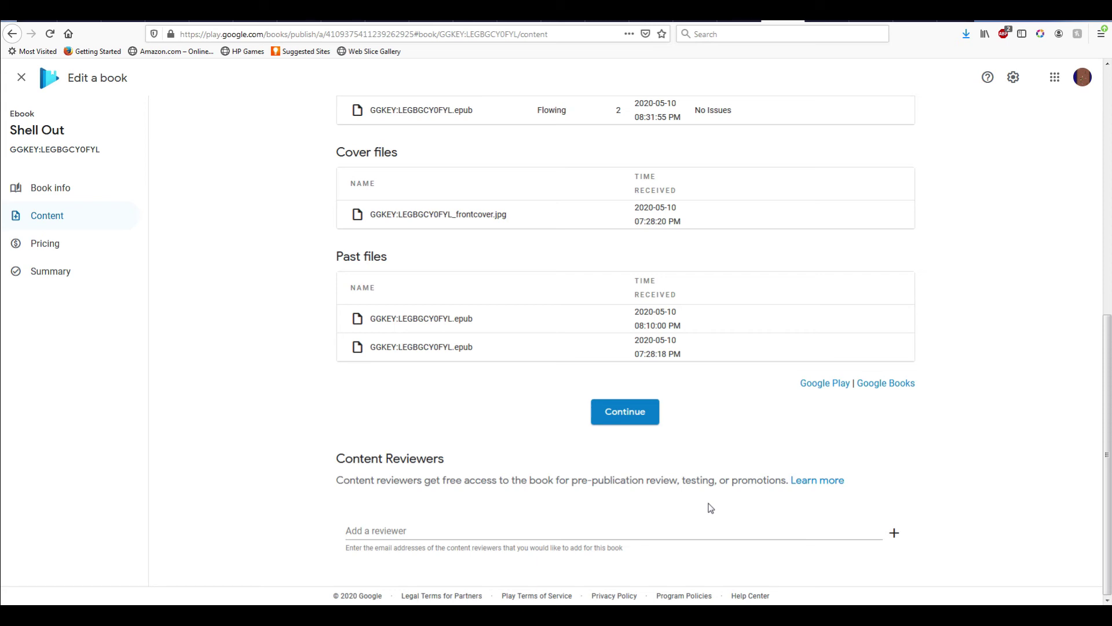
{"action": "scroll", "coordinate": [689, 481], "scroll_direction": "up", "scroll_amount": 1}
{"action": "scroll", "coordinate": [666, 446], "scroll_direction": "down", "scroll_amount": 1}
{"action": "scroll", "coordinate": [662, 433], "scroll_direction": "up", "scroll_amount": 3}
{"action": "scroll", "coordinate": [663, 429], "scroll_direction": "down", "scroll_amount": 3}
Step: Continue to the book prices and examine the price entry and its available sales regions and countries
{"action": "left_click", "coordinate": [641, 418]}
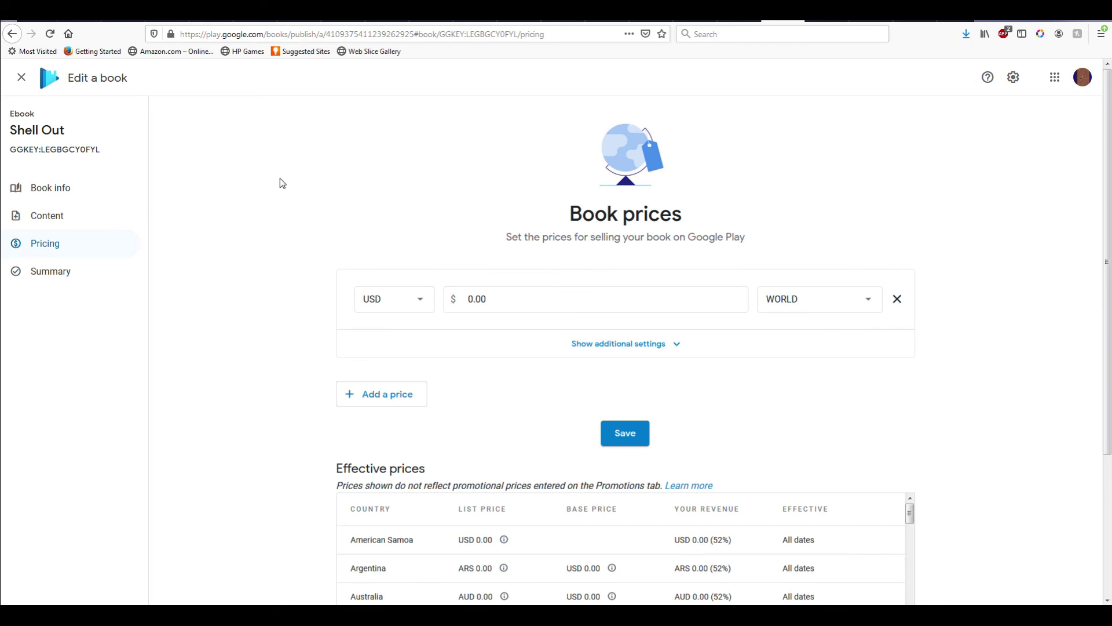
{"action": "scroll", "coordinate": [255, 478], "scroll_direction": "down", "scroll_amount": 2}
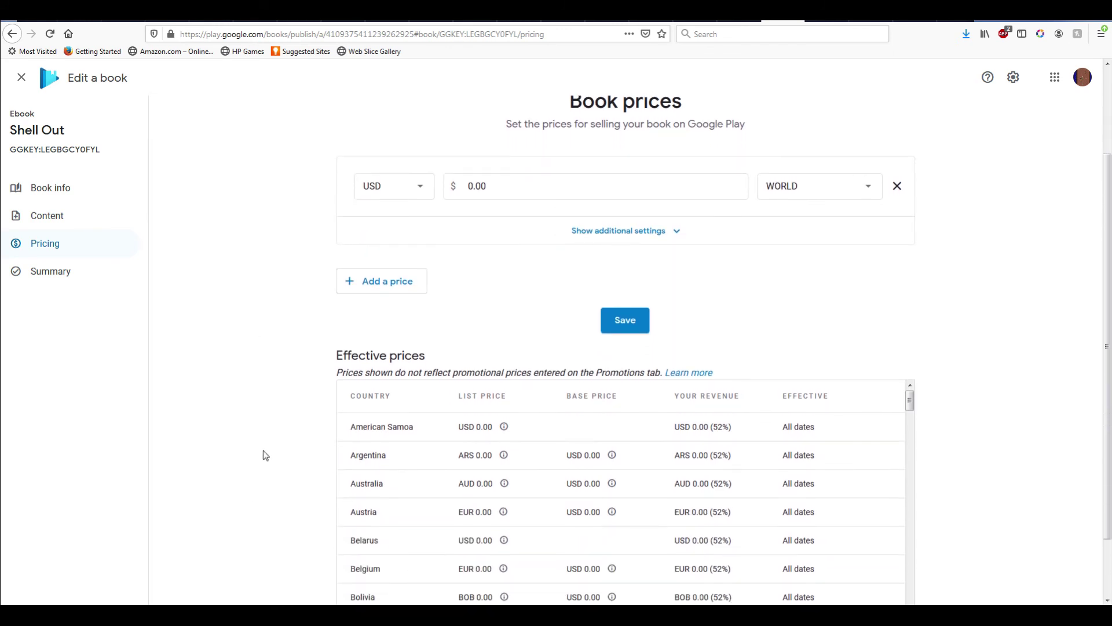
{"action": "scroll", "coordinate": [467, 377], "scroll_direction": "up", "scroll_amount": 2}
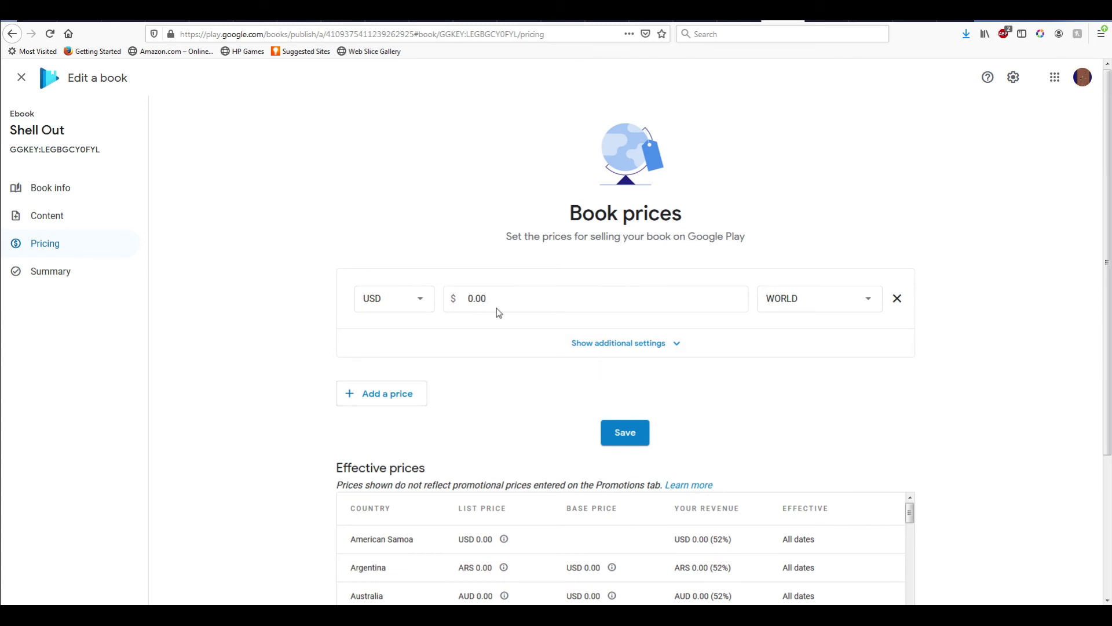
{"action": "left_click", "coordinate": [868, 305]}
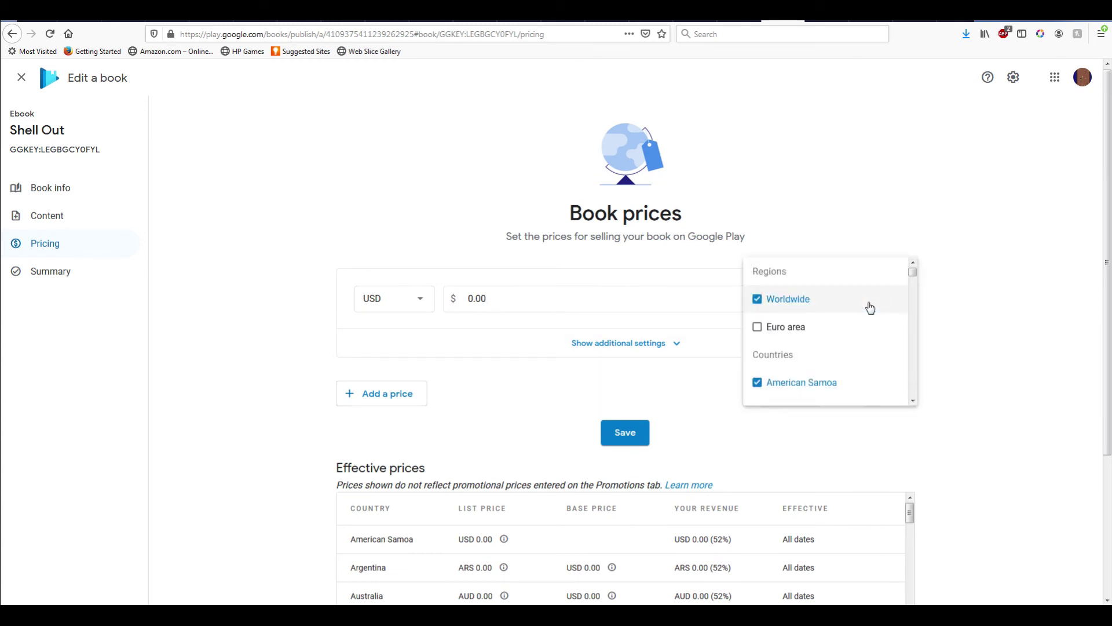
{"action": "left_click", "coordinate": [979, 308]}
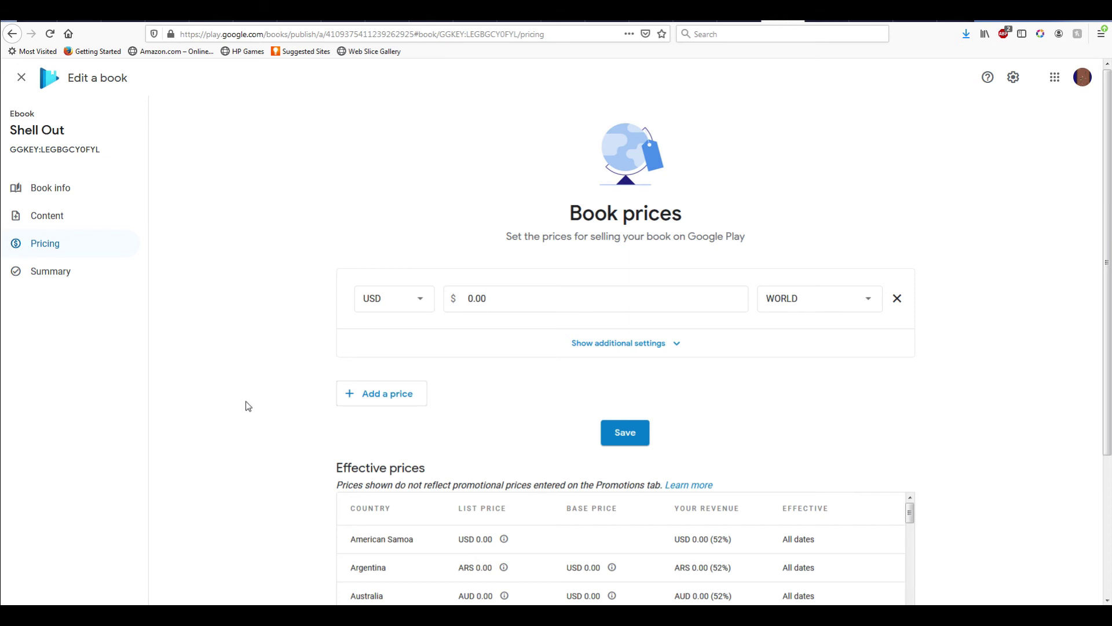
Step: Examine the effective prices by country, from the first entries through to the end of the list
{"action": "scroll", "coordinate": [412, 226], "scroll_direction": "down", "scroll_amount": 2}
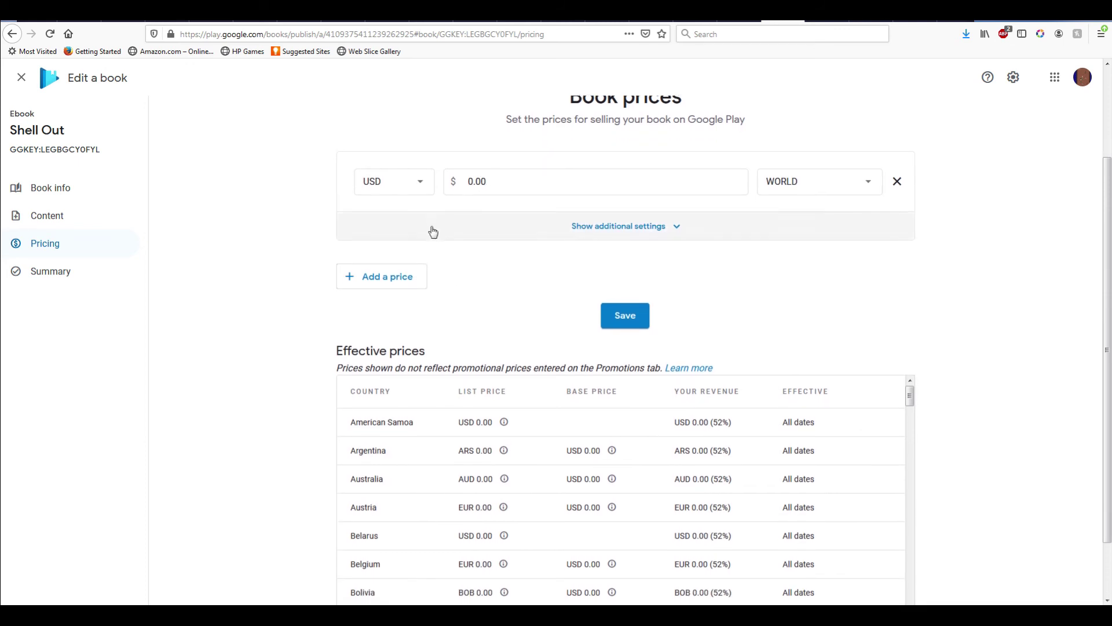
{"action": "scroll", "coordinate": [735, 504], "scroll_direction": "down", "scroll_amount": 1}
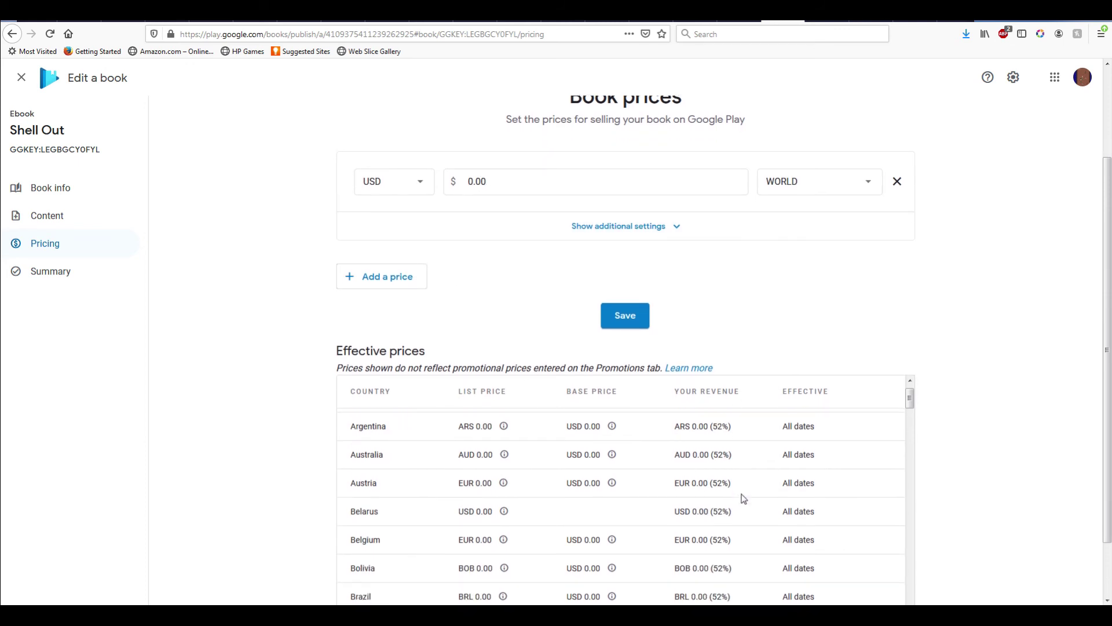
{"action": "scroll", "coordinate": [659, 456], "scroll_direction": "up", "scroll_amount": 2}
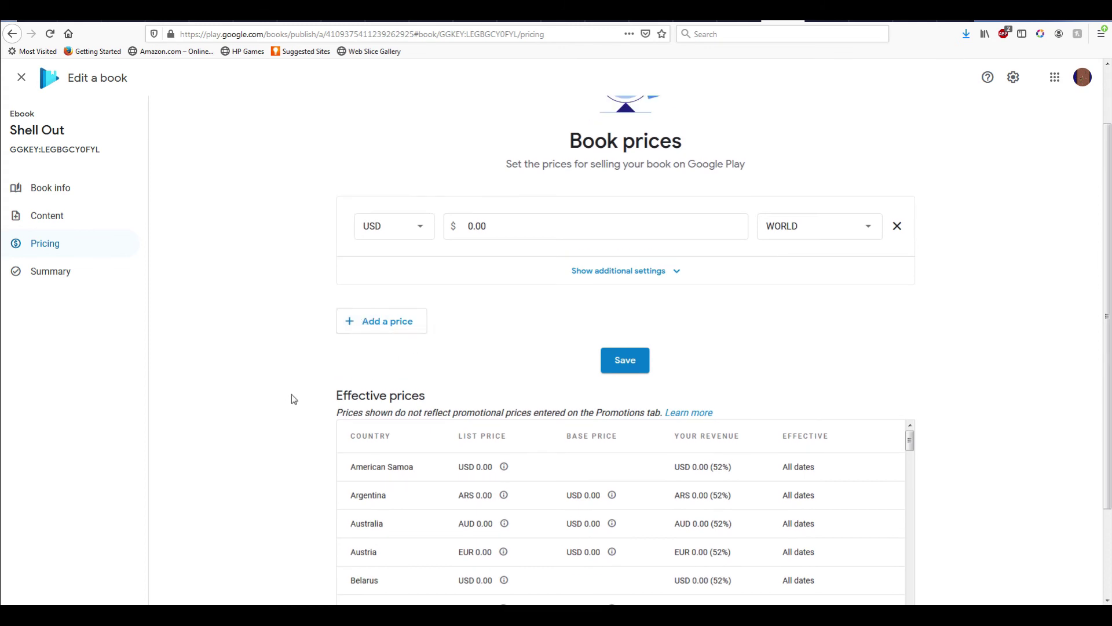
{"action": "scroll", "coordinate": [293, 399], "scroll_direction": "down", "scroll_amount": 3}
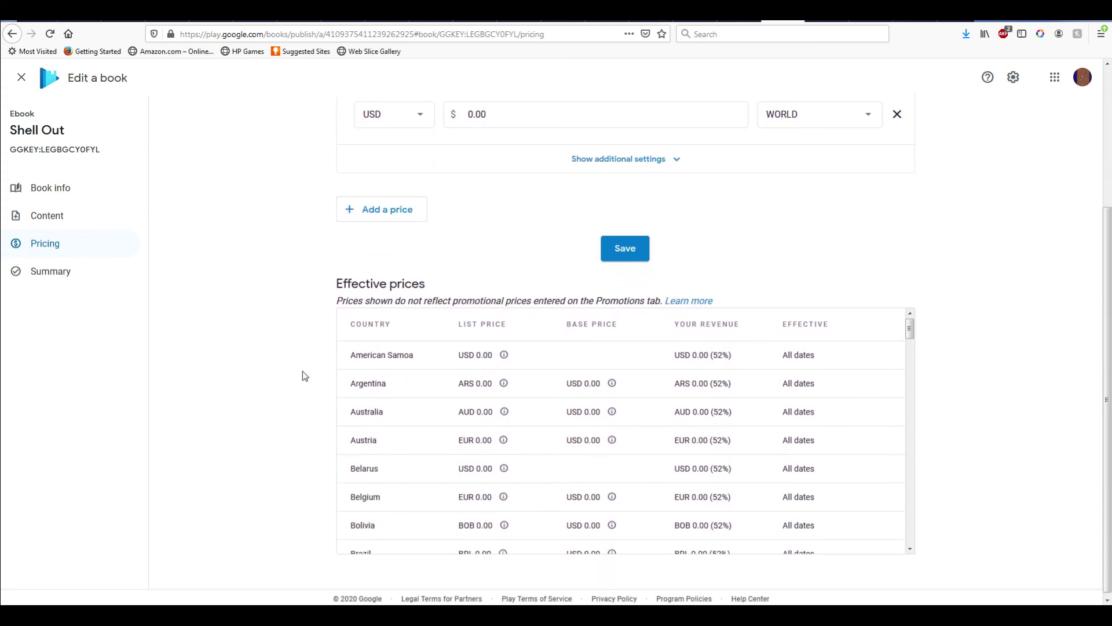
{"action": "scroll", "coordinate": [912, 351], "scroll_direction": "down", "scroll_amount": 5}
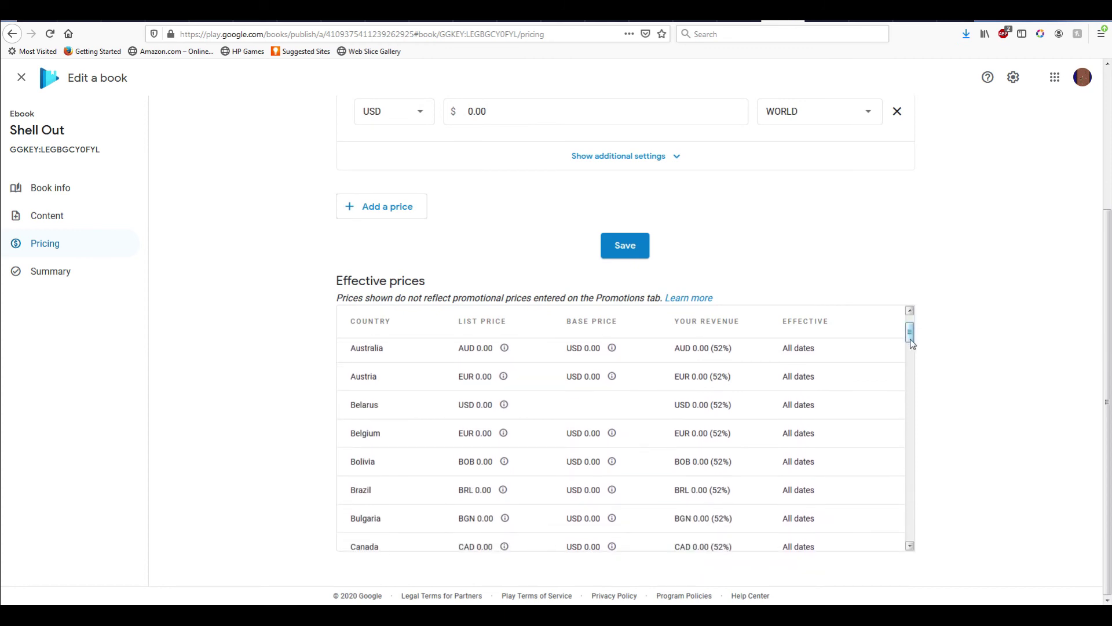
{"action": "left_click_drag", "start_coordinate": [917, 355], "coordinate": [986, 509]}
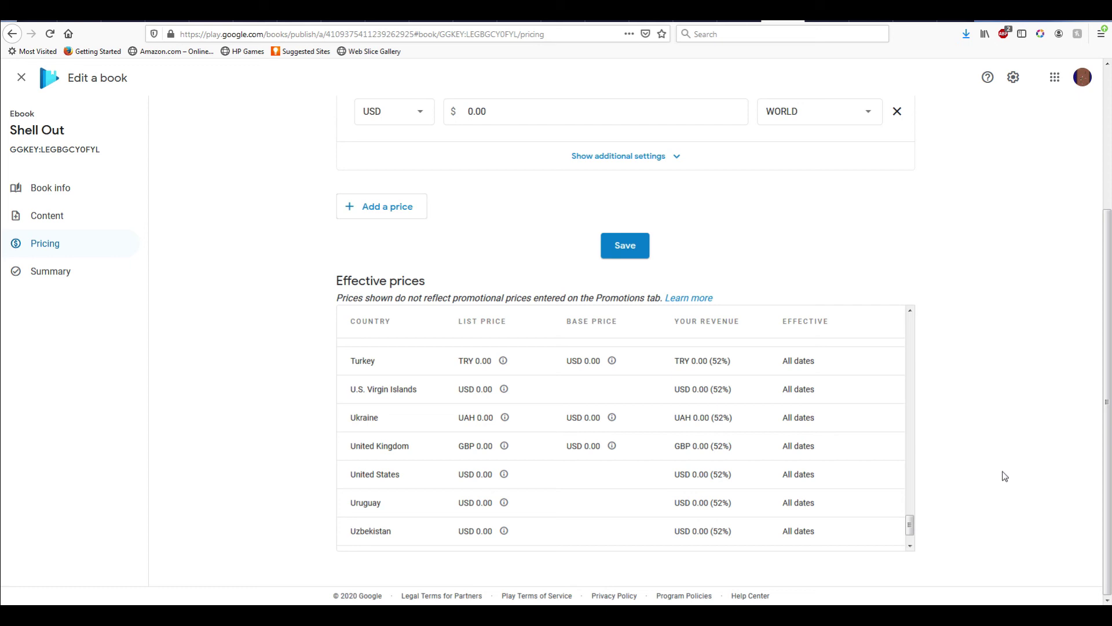
Step: Save the book prices and open the summary of the Shell Out ebook
{"action": "left_click", "coordinate": [631, 249]}
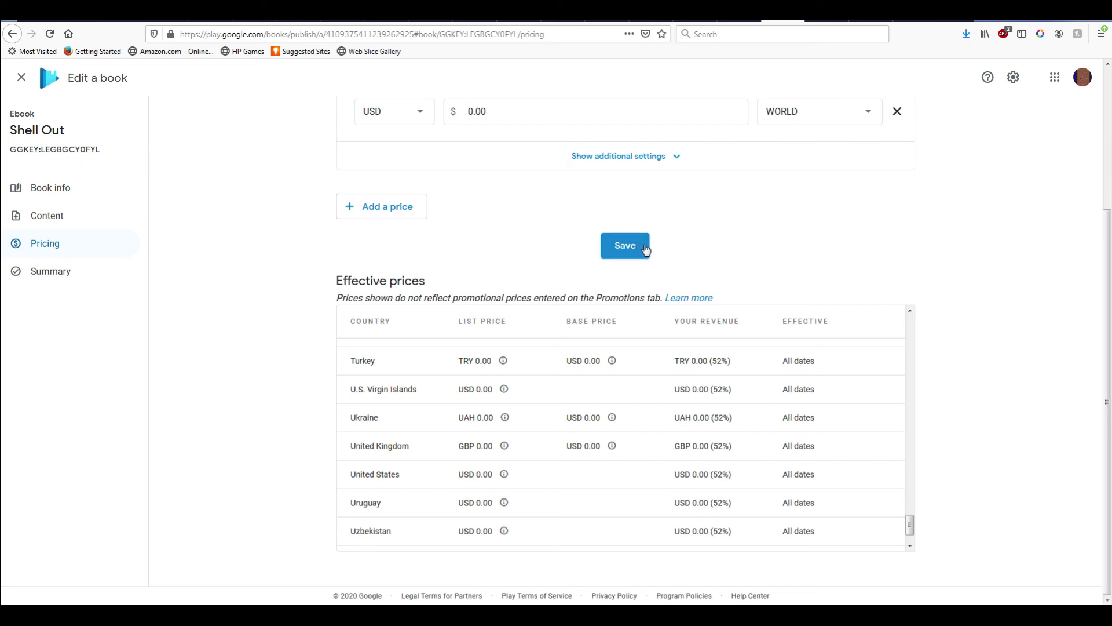
{"action": "left_click", "coordinate": [637, 418]}
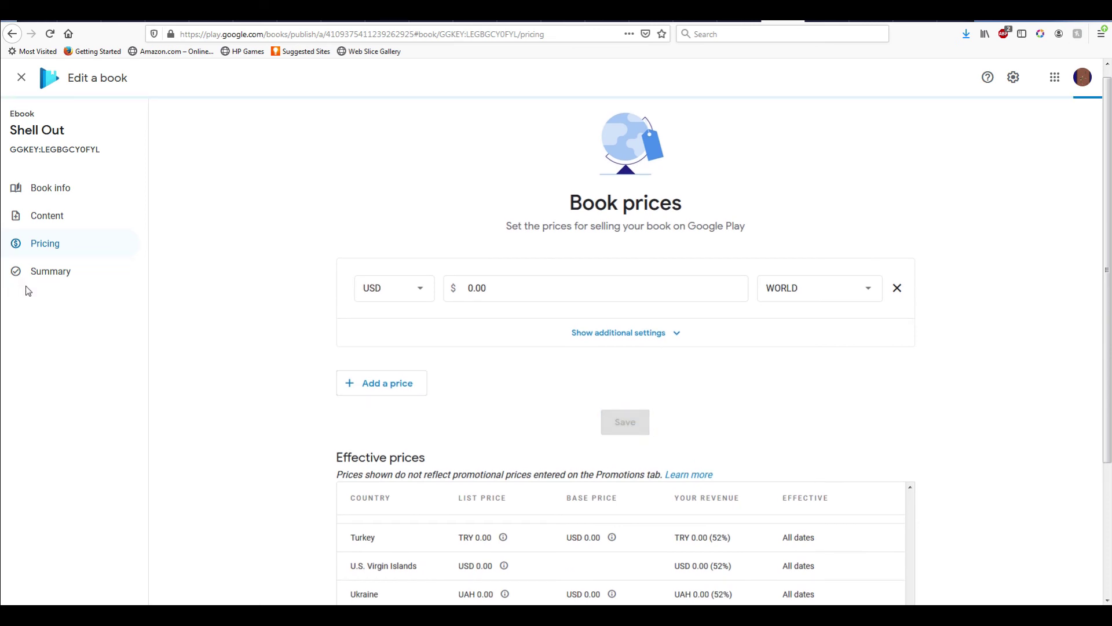
{"action": "left_click", "coordinate": [55, 275]}
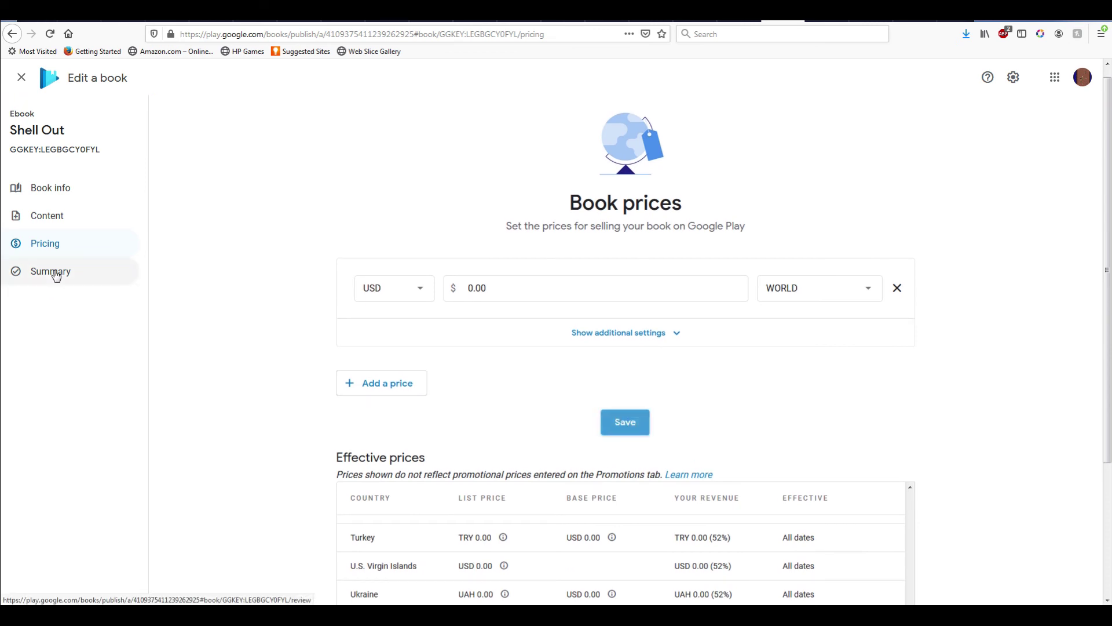
Step: Examine the summary's book details, content and cover, book prices and book status sections
{"action": "scroll", "coordinate": [323, 308], "scroll_direction": "down", "scroll_amount": 6}
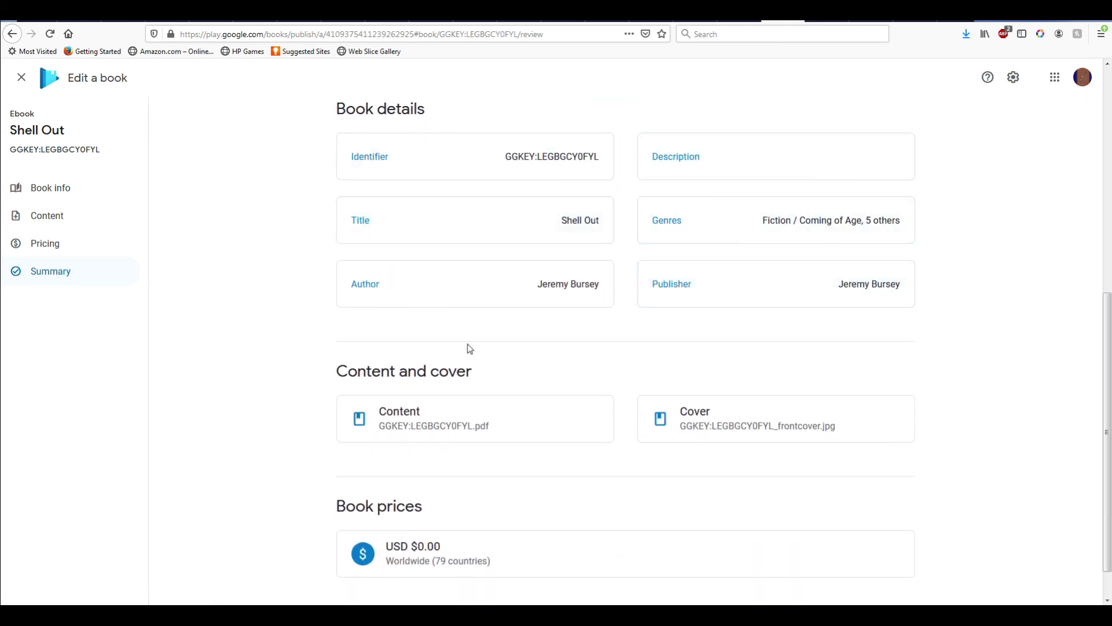
{"action": "scroll", "coordinate": [597, 440], "scroll_direction": "down", "scroll_amount": 2}
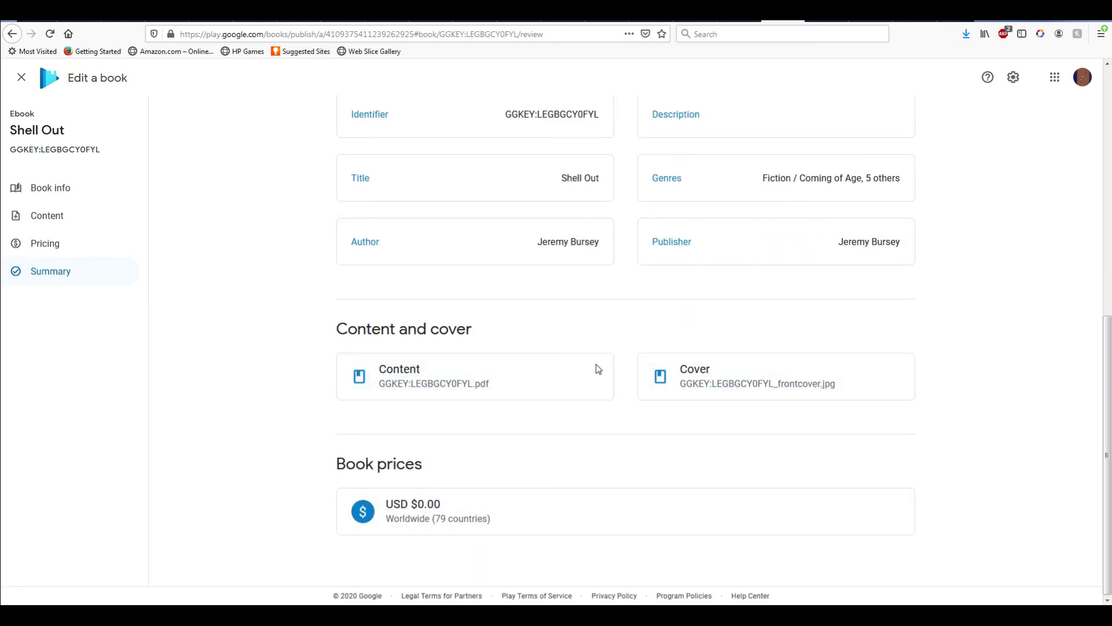
{"action": "scroll", "coordinate": [559, 347], "scroll_direction": "up", "scroll_amount": 3}
{"action": "scroll", "coordinate": [256, 303], "scroll_direction": "up", "scroll_amount": 5}
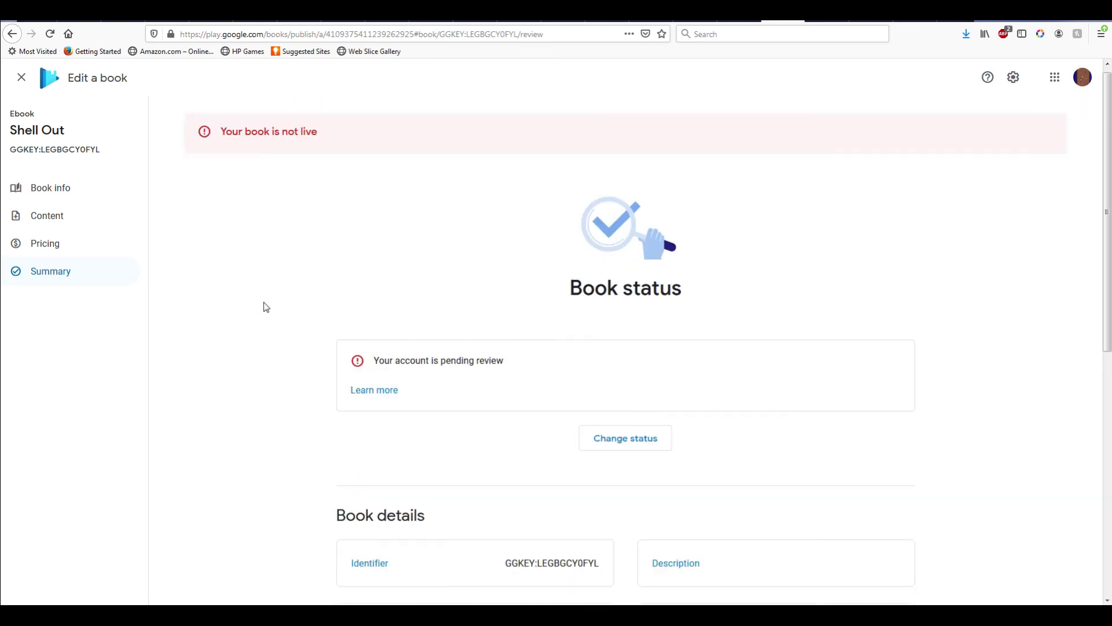
Step: Return to the book's content and cover files and compare the pending, processed, cover and past files down to the content reviewers section
{"action": "left_click", "coordinate": [56, 223]}
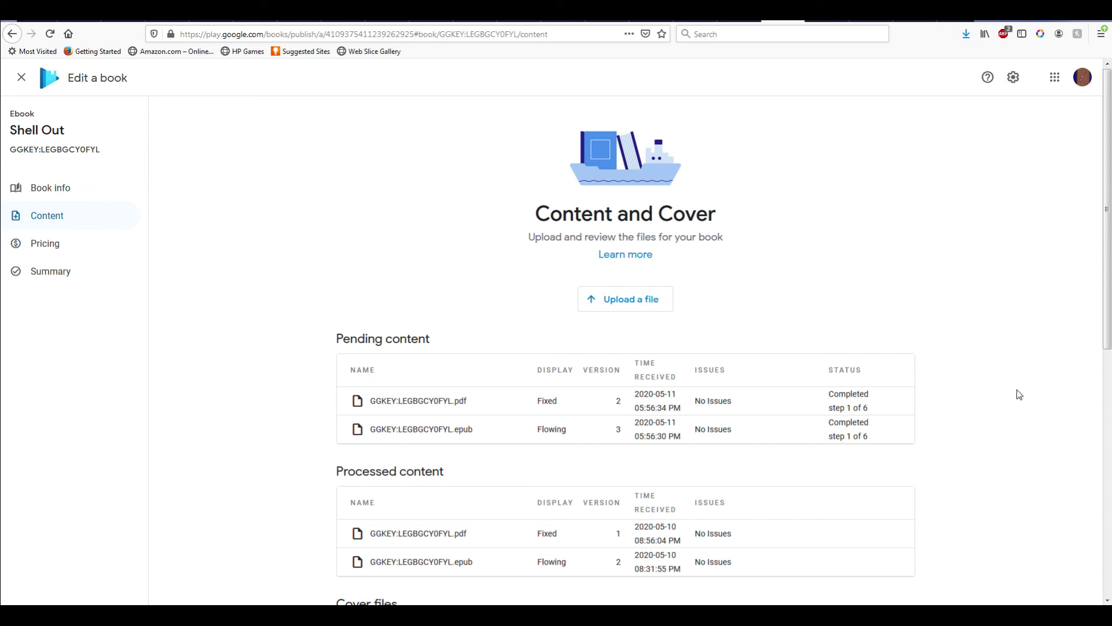
{"action": "scroll", "coordinate": [968, 516], "scroll_direction": "down", "scroll_amount": 3}
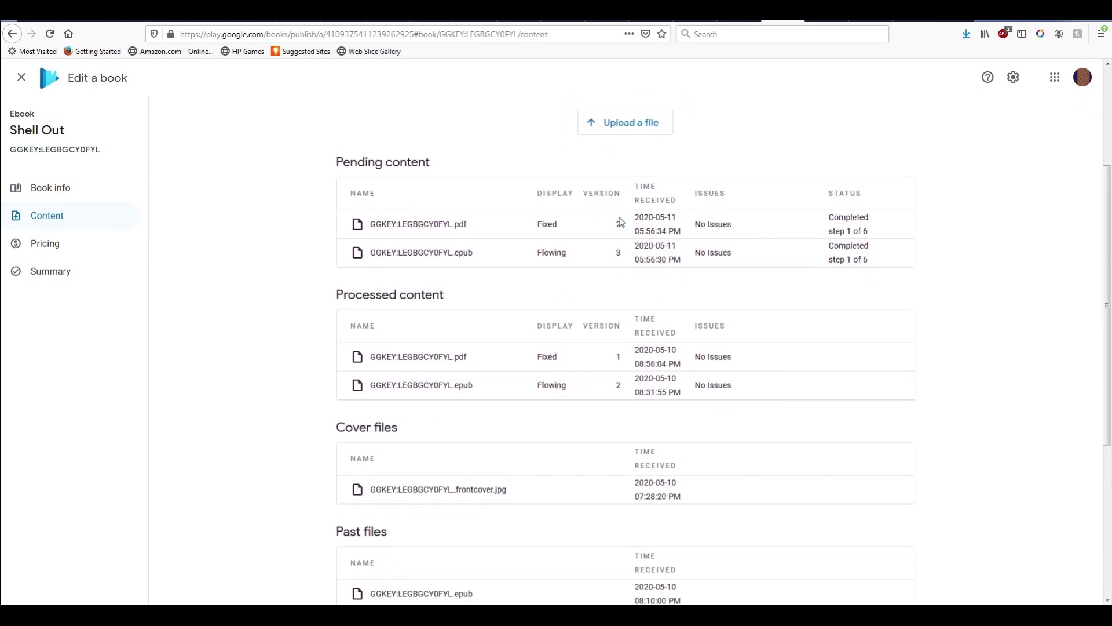
{"action": "scroll", "coordinate": [394, 319], "scroll_direction": "down", "scroll_amount": 2}
{"action": "scroll", "coordinate": [392, 315], "scroll_direction": "down", "scroll_amount": 1}
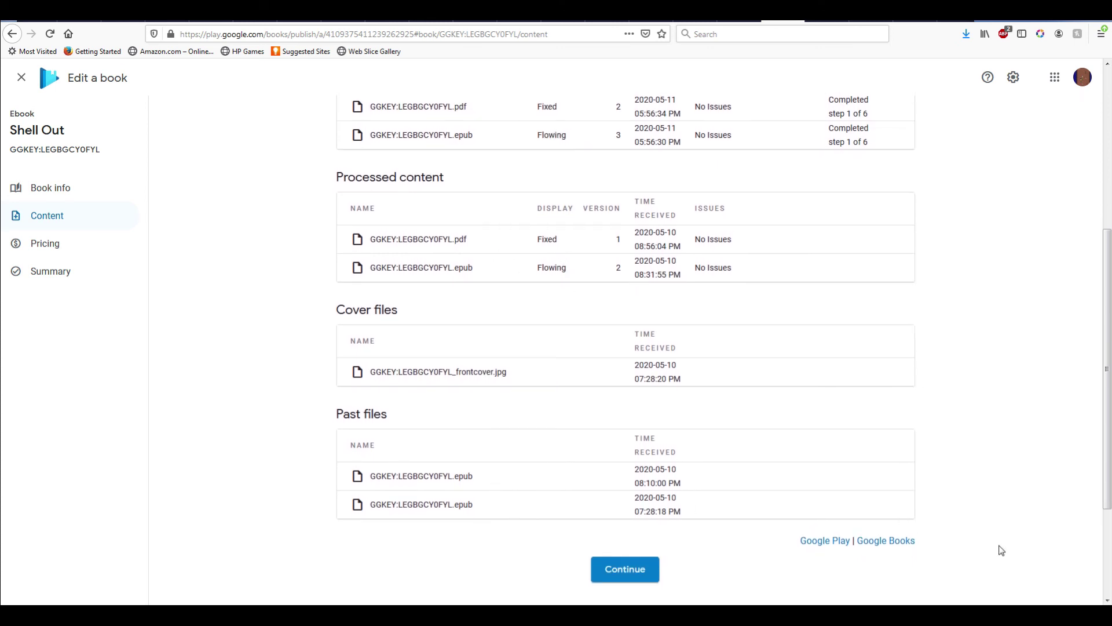
{"action": "scroll", "coordinate": [1004, 501], "scroll_direction": "up", "scroll_amount": 3}
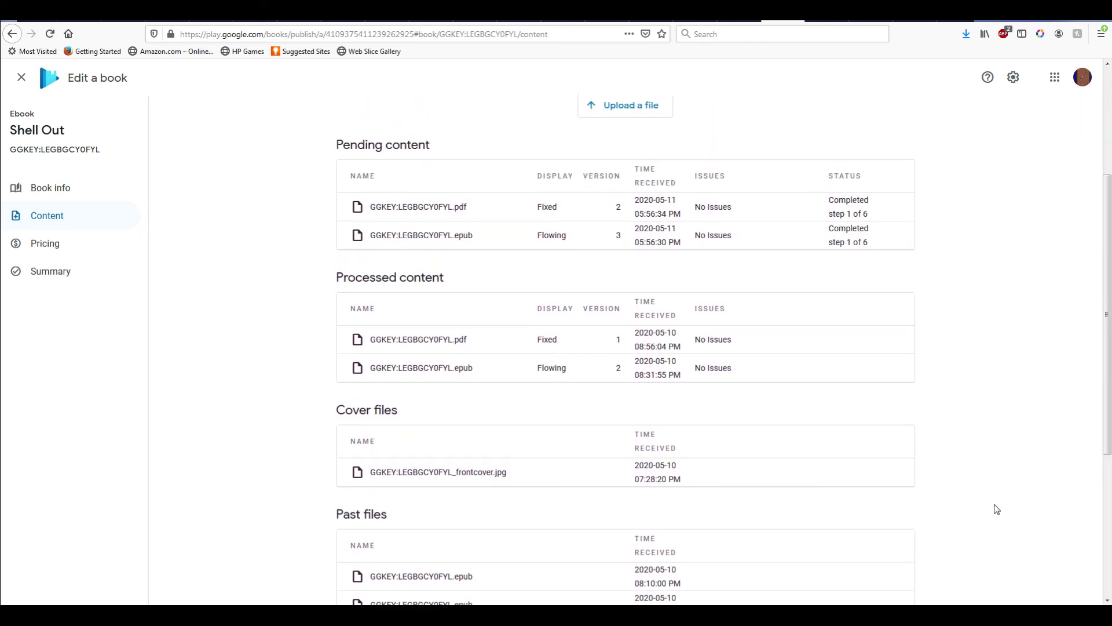
{"action": "scroll", "coordinate": [914, 504], "scroll_direction": "down", "scroll_amount": 3}
{"action": "scroll", "coordinate": [927, 501], "scroll_direction": "up", "scroll_amount": 3}
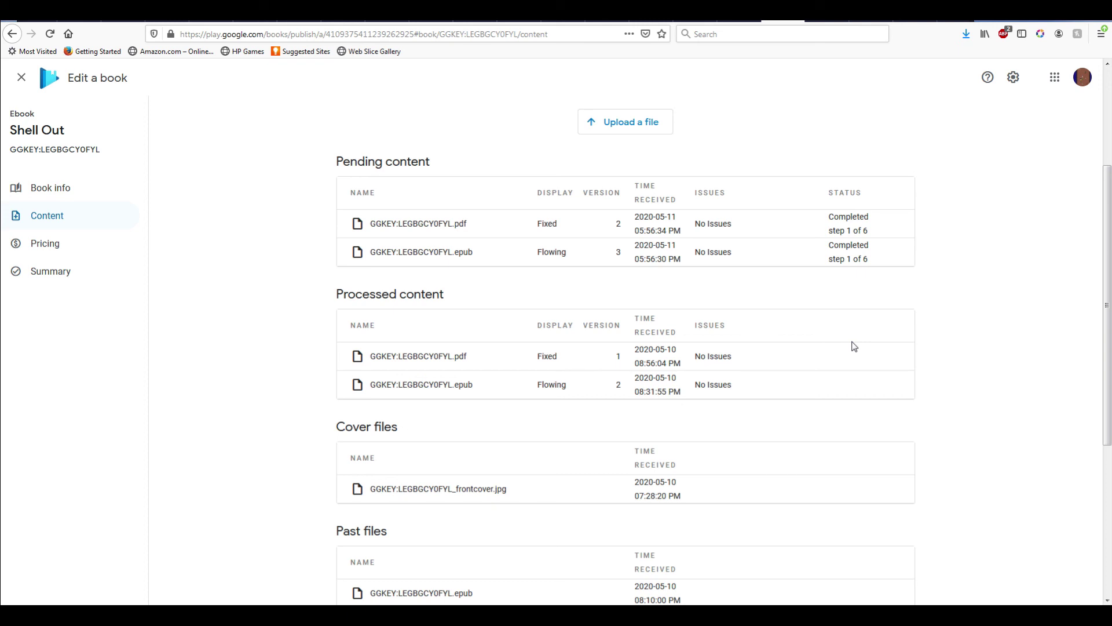
{"action": "scroll", "coordinate": [854, 347], "scroll_direction": "up", "scroll_amount": 3}
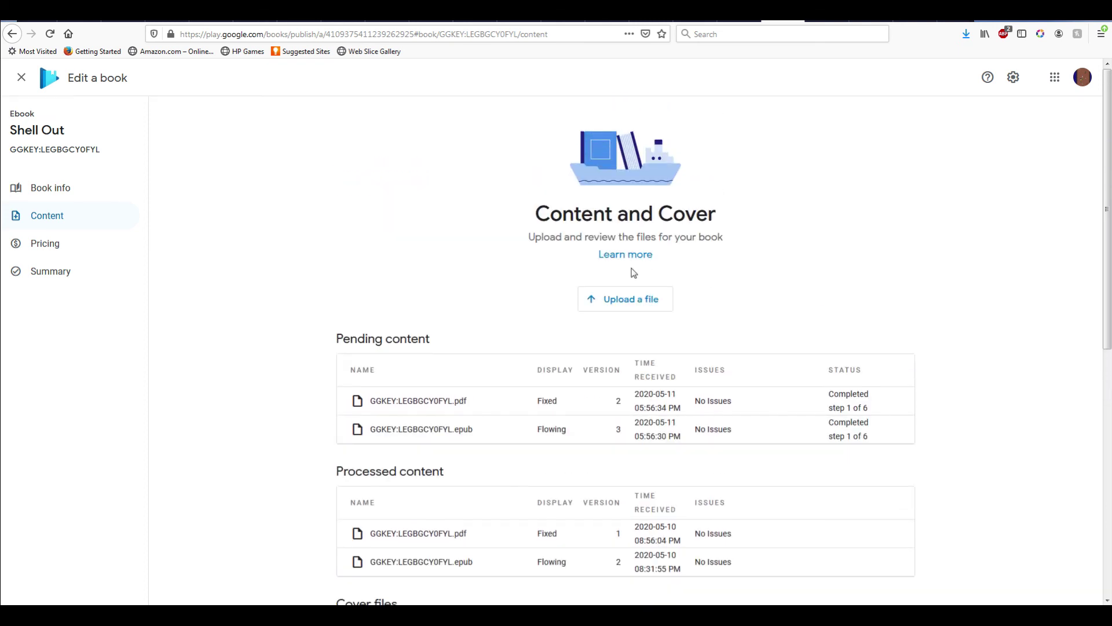
{"action": "scroll", "coordinate": [874, 417], "scroll_direction": "down", "scroll_amount": 5}
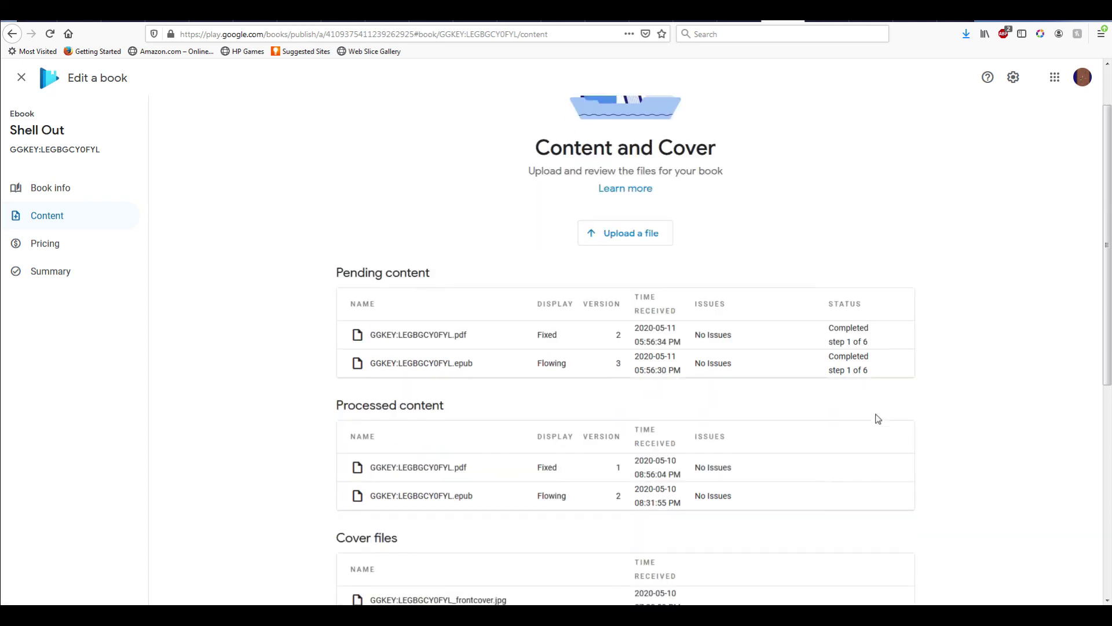
{"action": "scroll", "coordinate": [886, 440], "scroll_direction": "down", "scroll_amount": 2}
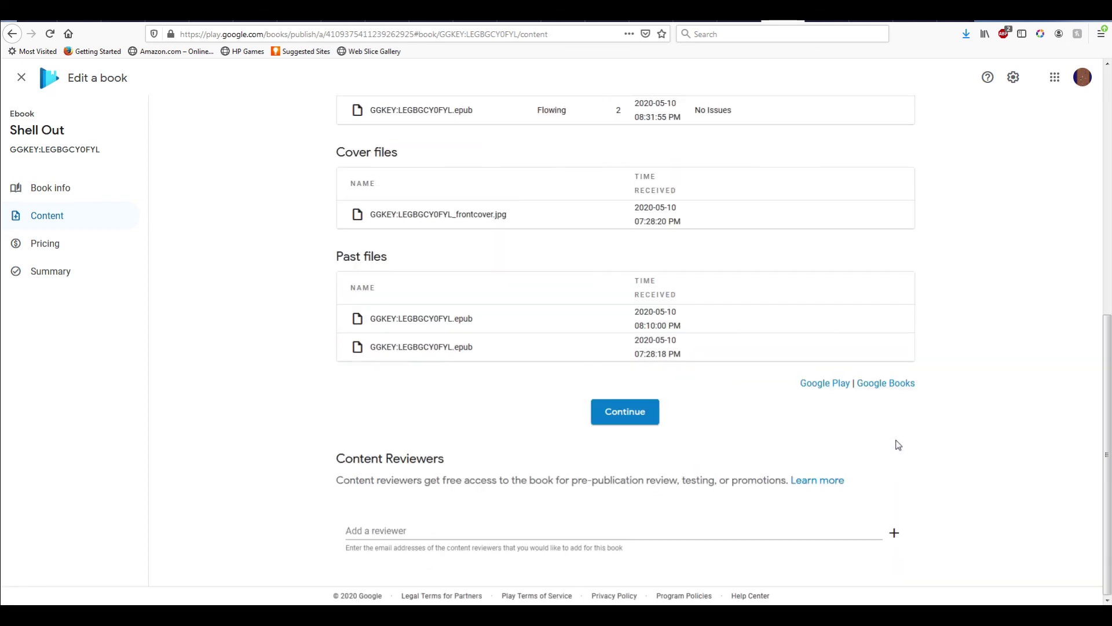